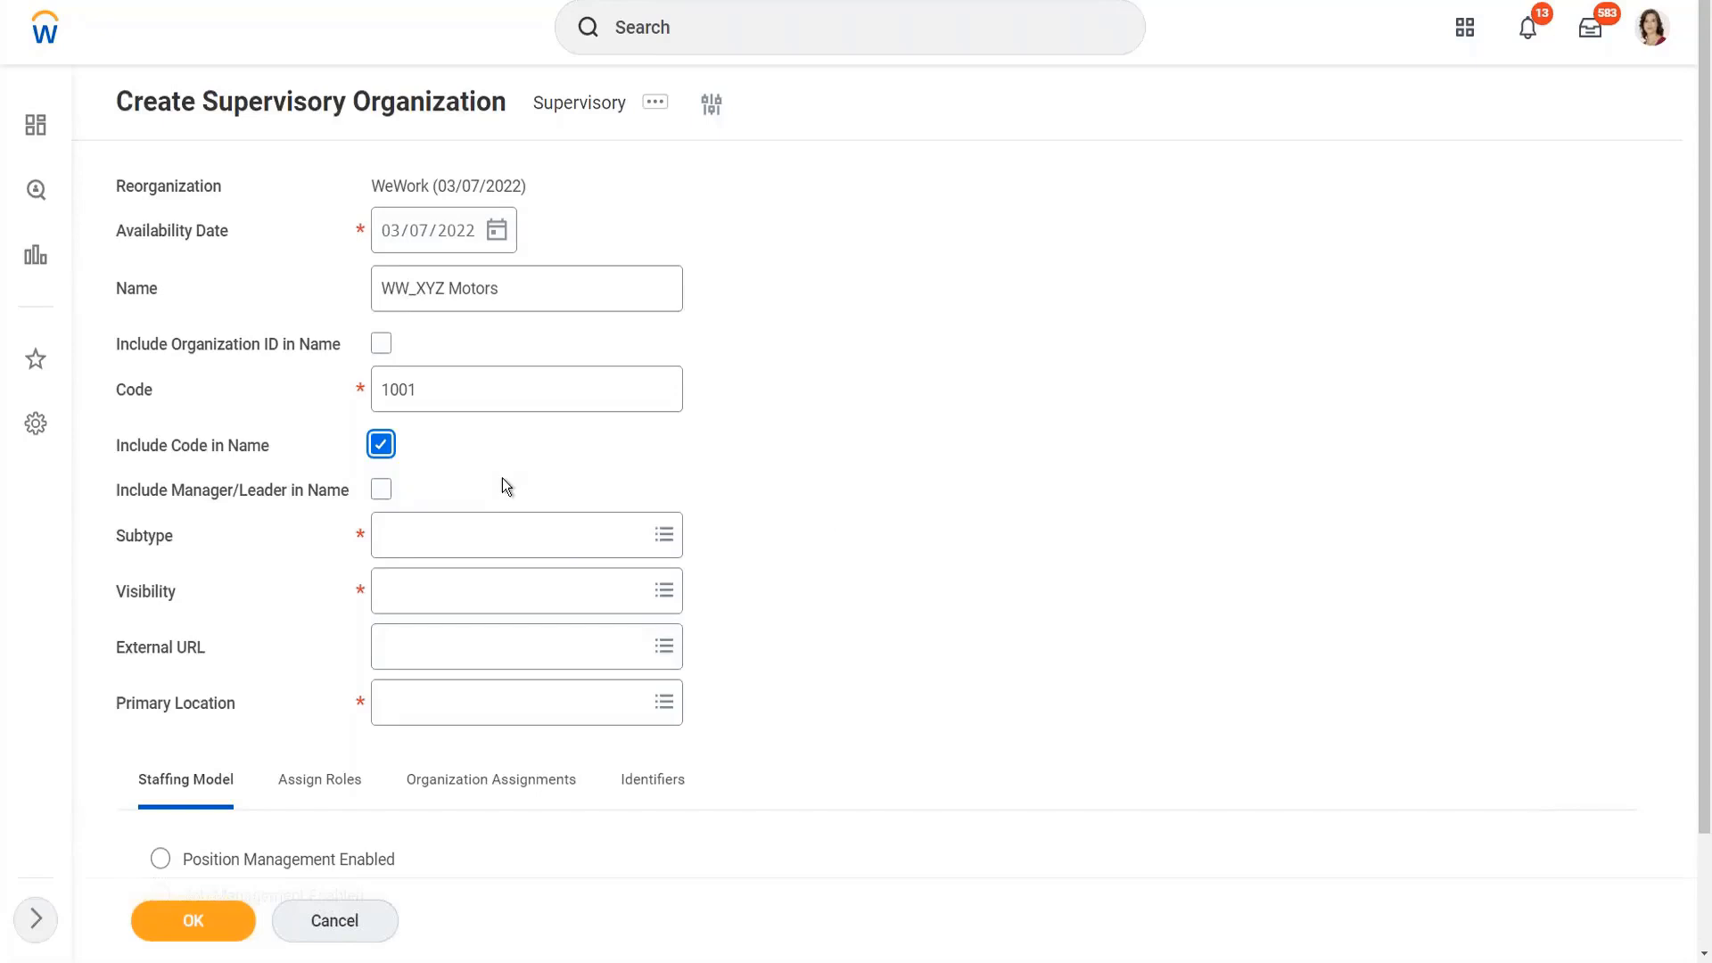
Step: Include the manager/leader in the organization name and set the subtype to Department
click(381, 490)
mouse_move(460, 543)
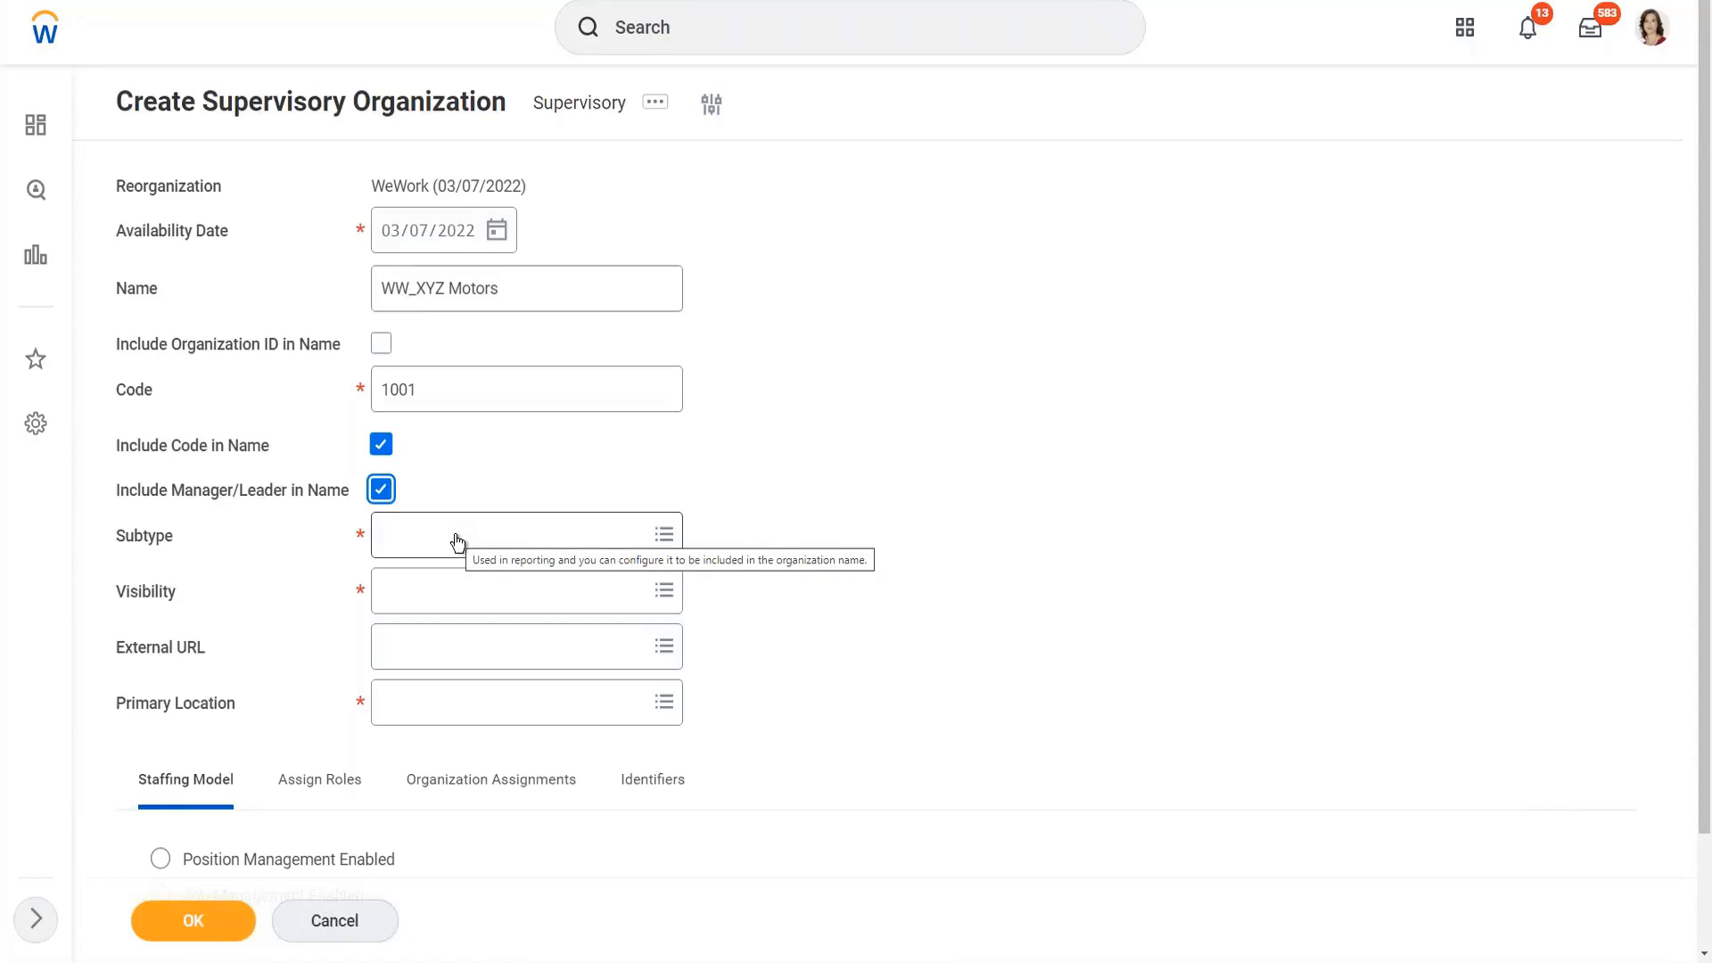
click(457, 543)
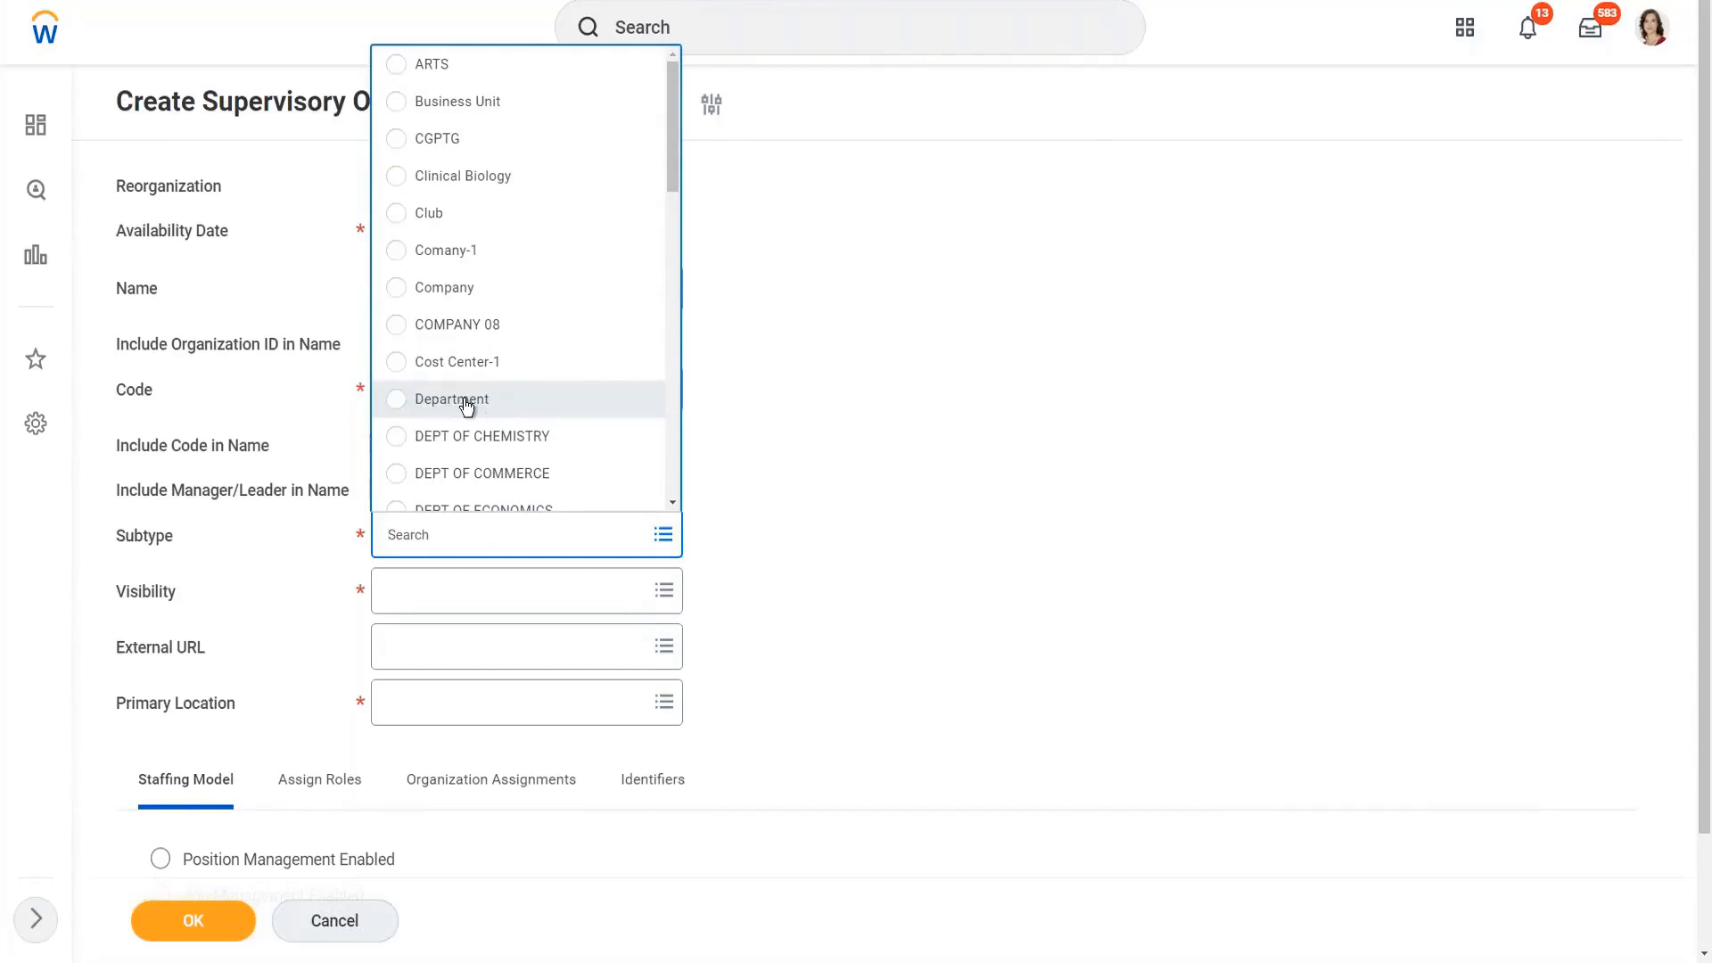
scroll(675, 188, down, 1)
mouse_move(676, 187)
mouse_down()
mouse_move(667, 266)
mouse_move(669, 191)
mouse_up()
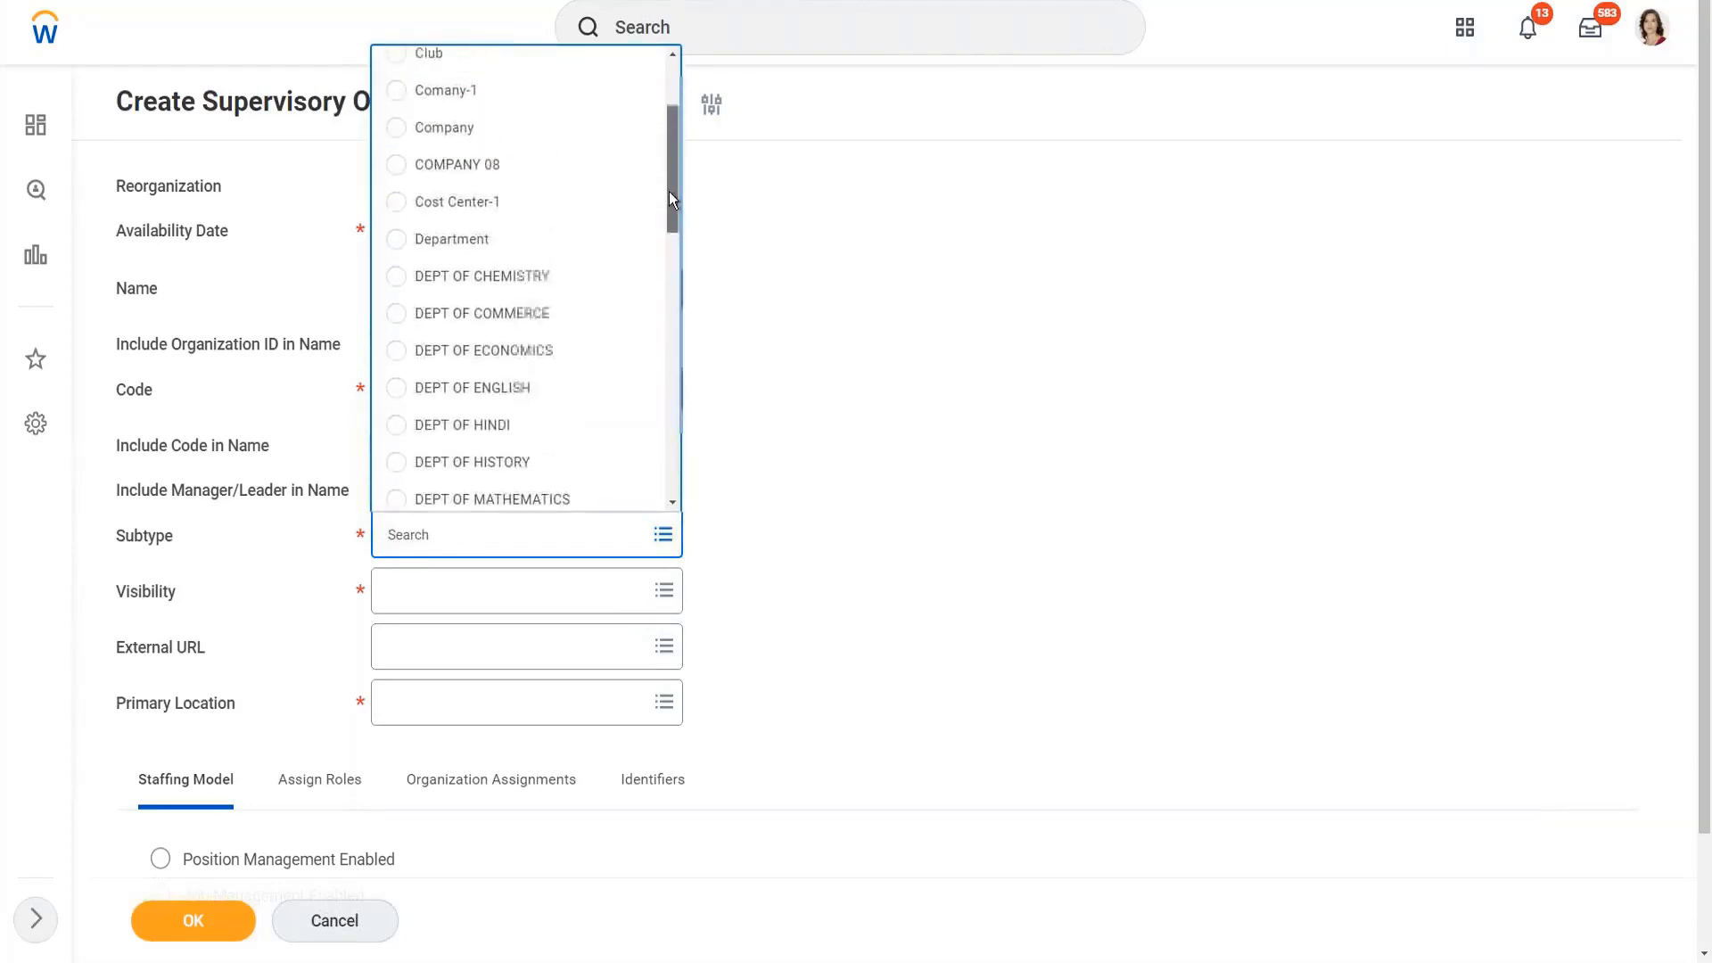
click(470, 246)
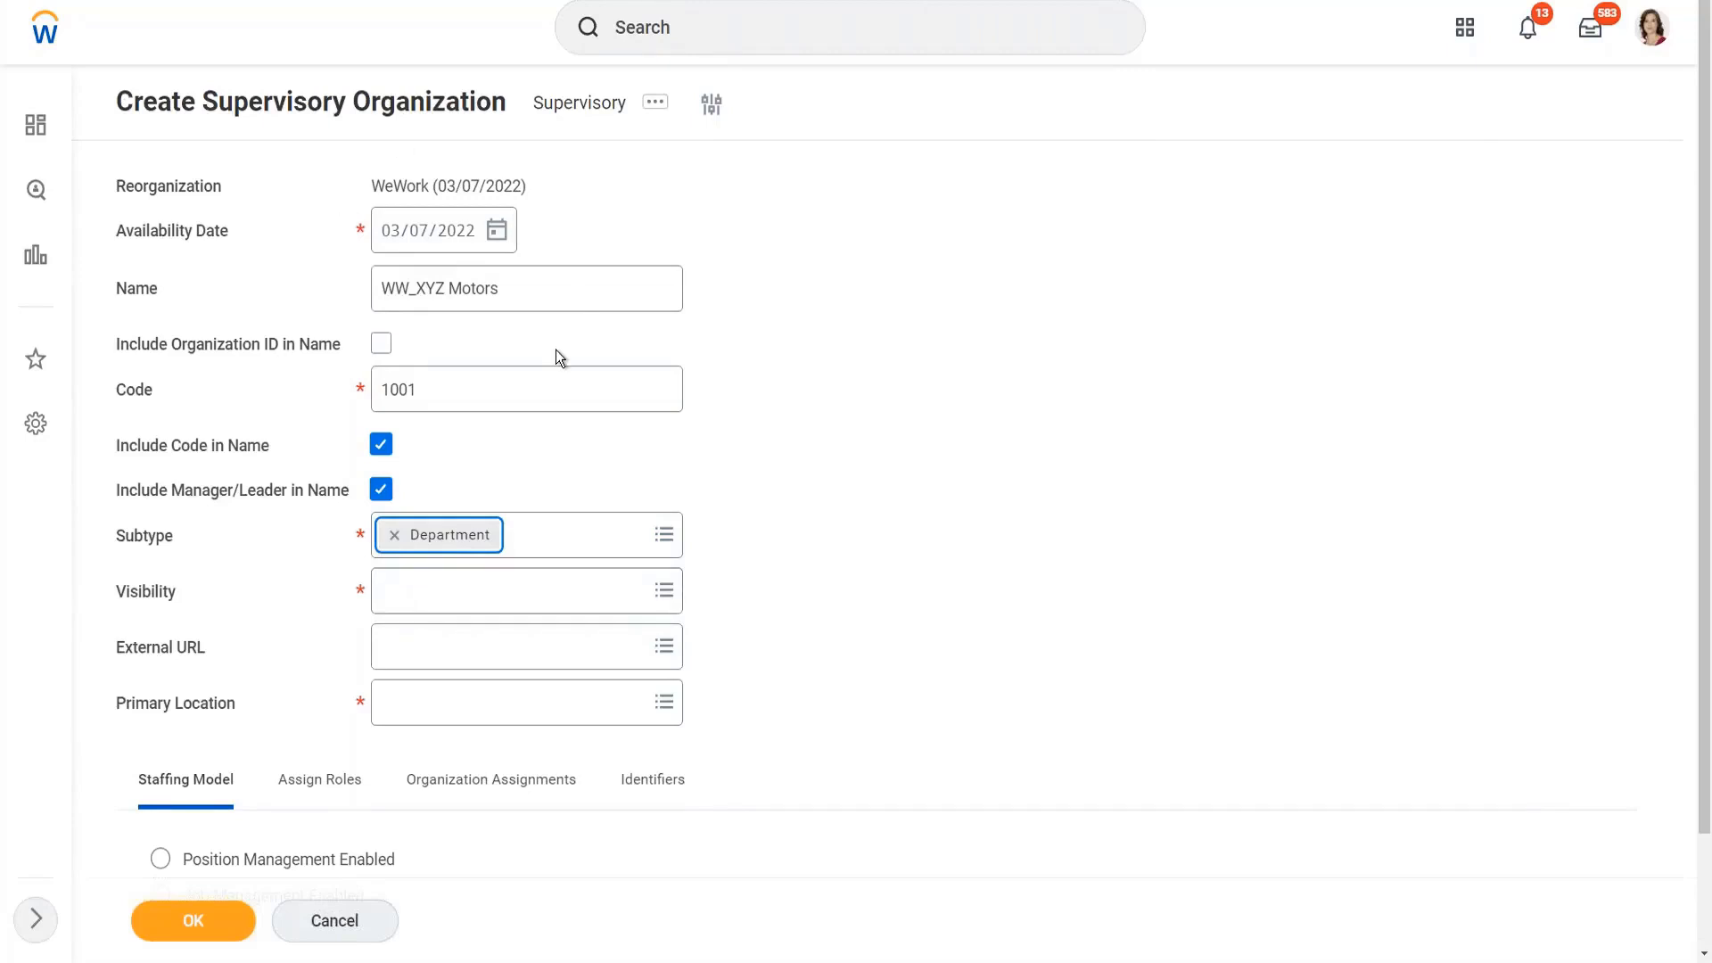
click(443, 597)
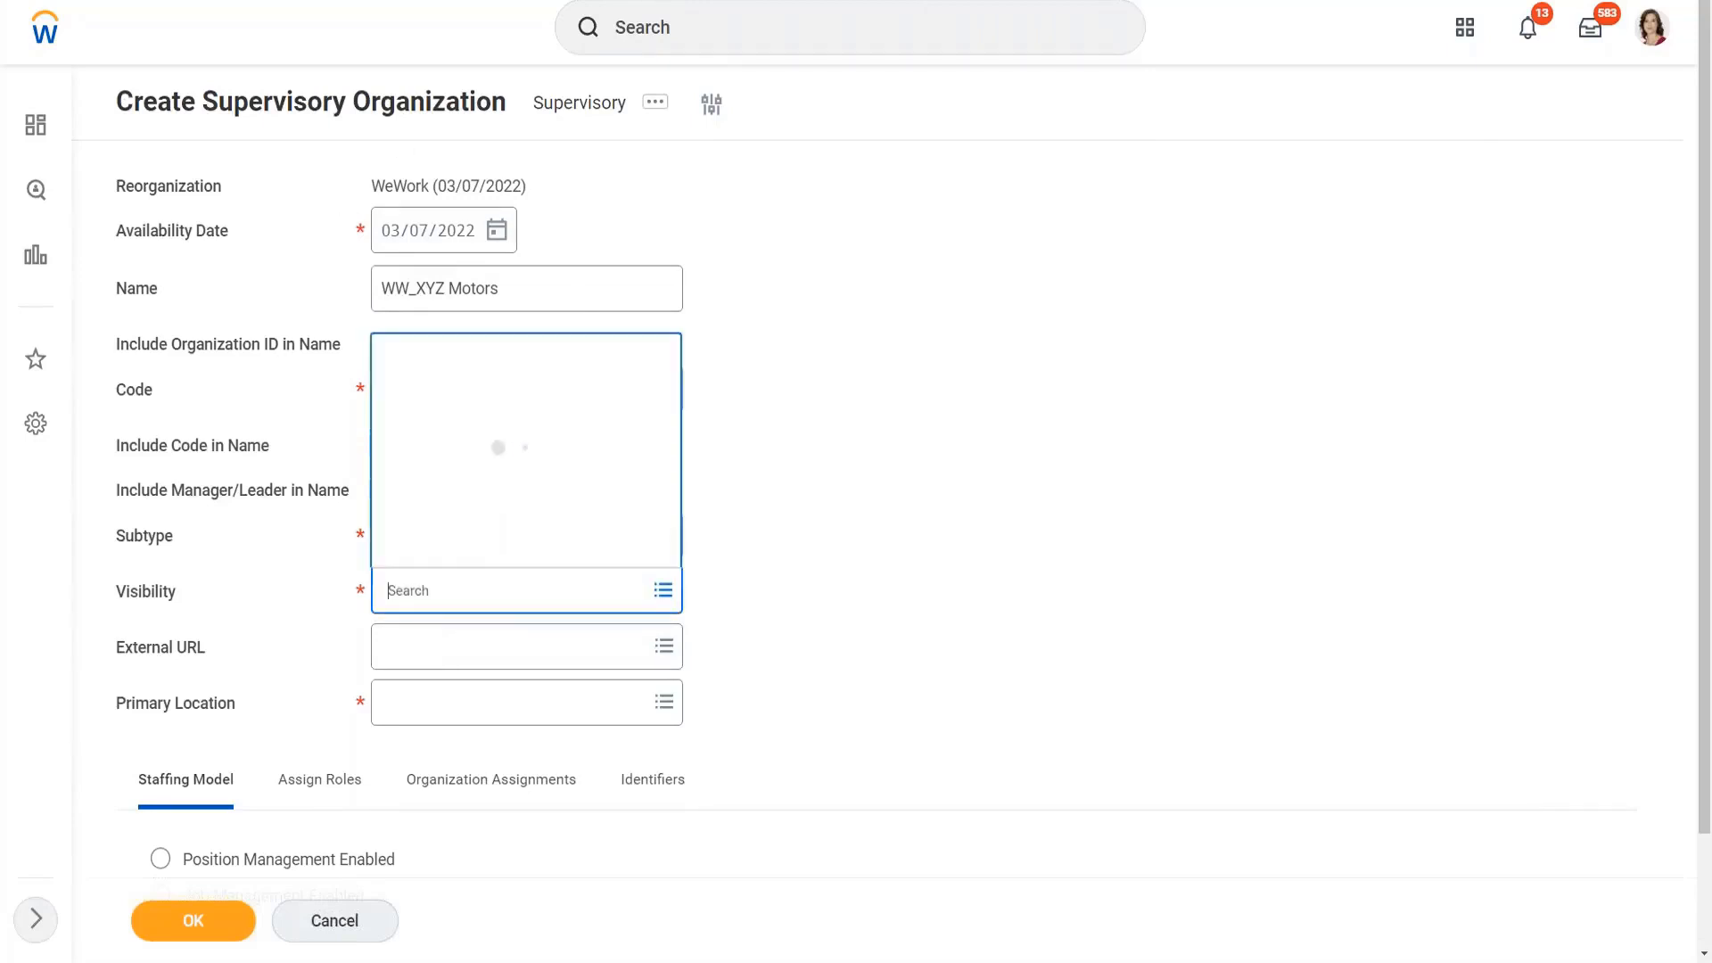
click(852, 535)
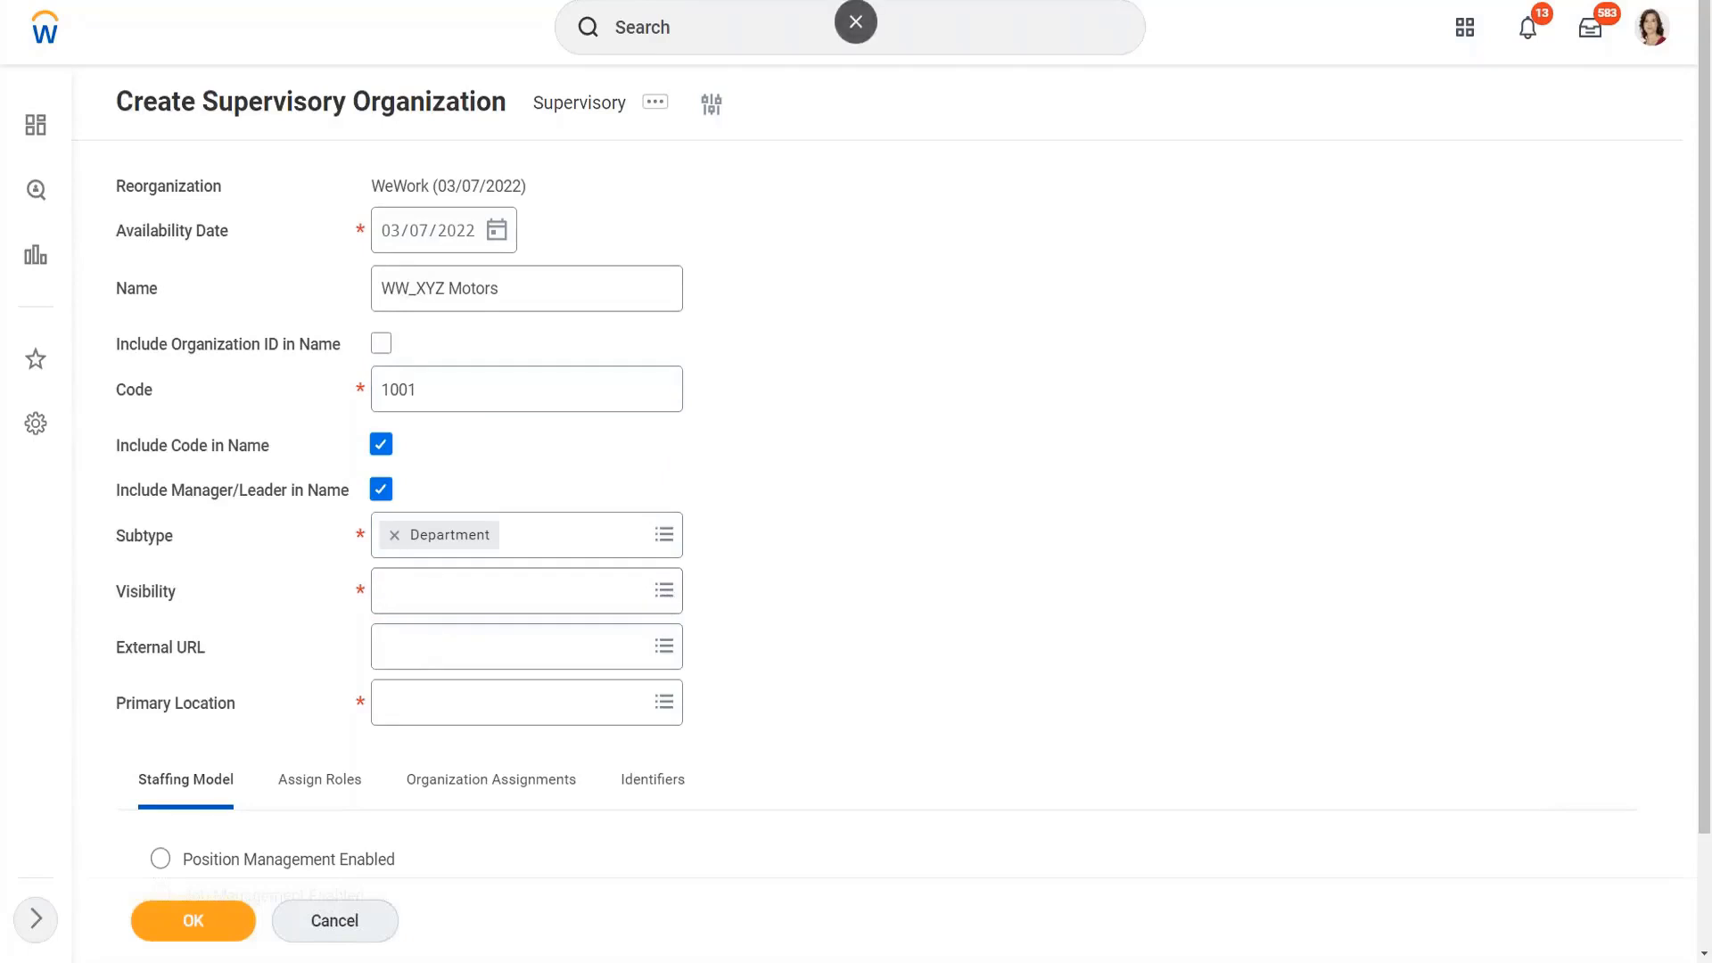
click(1034, 22)
mouse_move(685, 509)
mouse_down()
mouse_move(660, 499)
mouse_move(631, 535)
mouse_move(694, 526)
mouse_move(692, 505)
mouse_up()
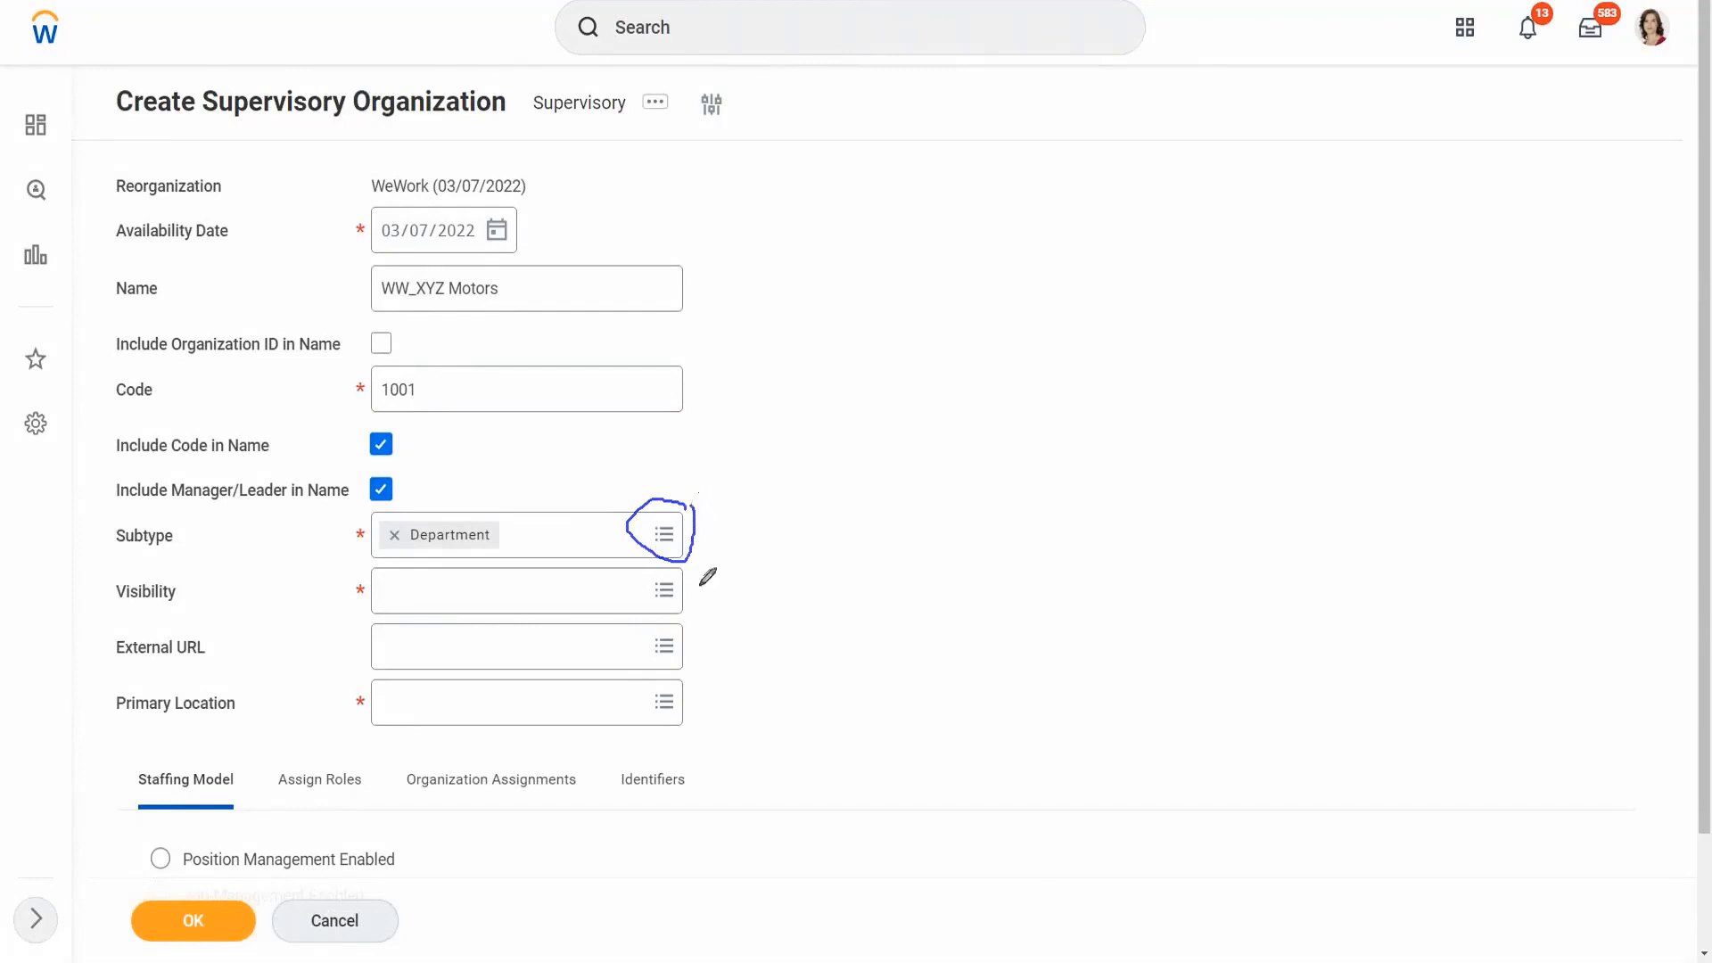
mouse_move(676, 622)
mouse_down()
mouse_move(653, 635)
mouse_move(688, 656)
mouse_move(681, 624)
mouse_up()
mouse_move(710, 259)
mouse_down()
mouse_move(624, 263)
mouse_move(644, 312)
mouse_move(700, 315)
mouse_move(714, 261)
mouse_up()
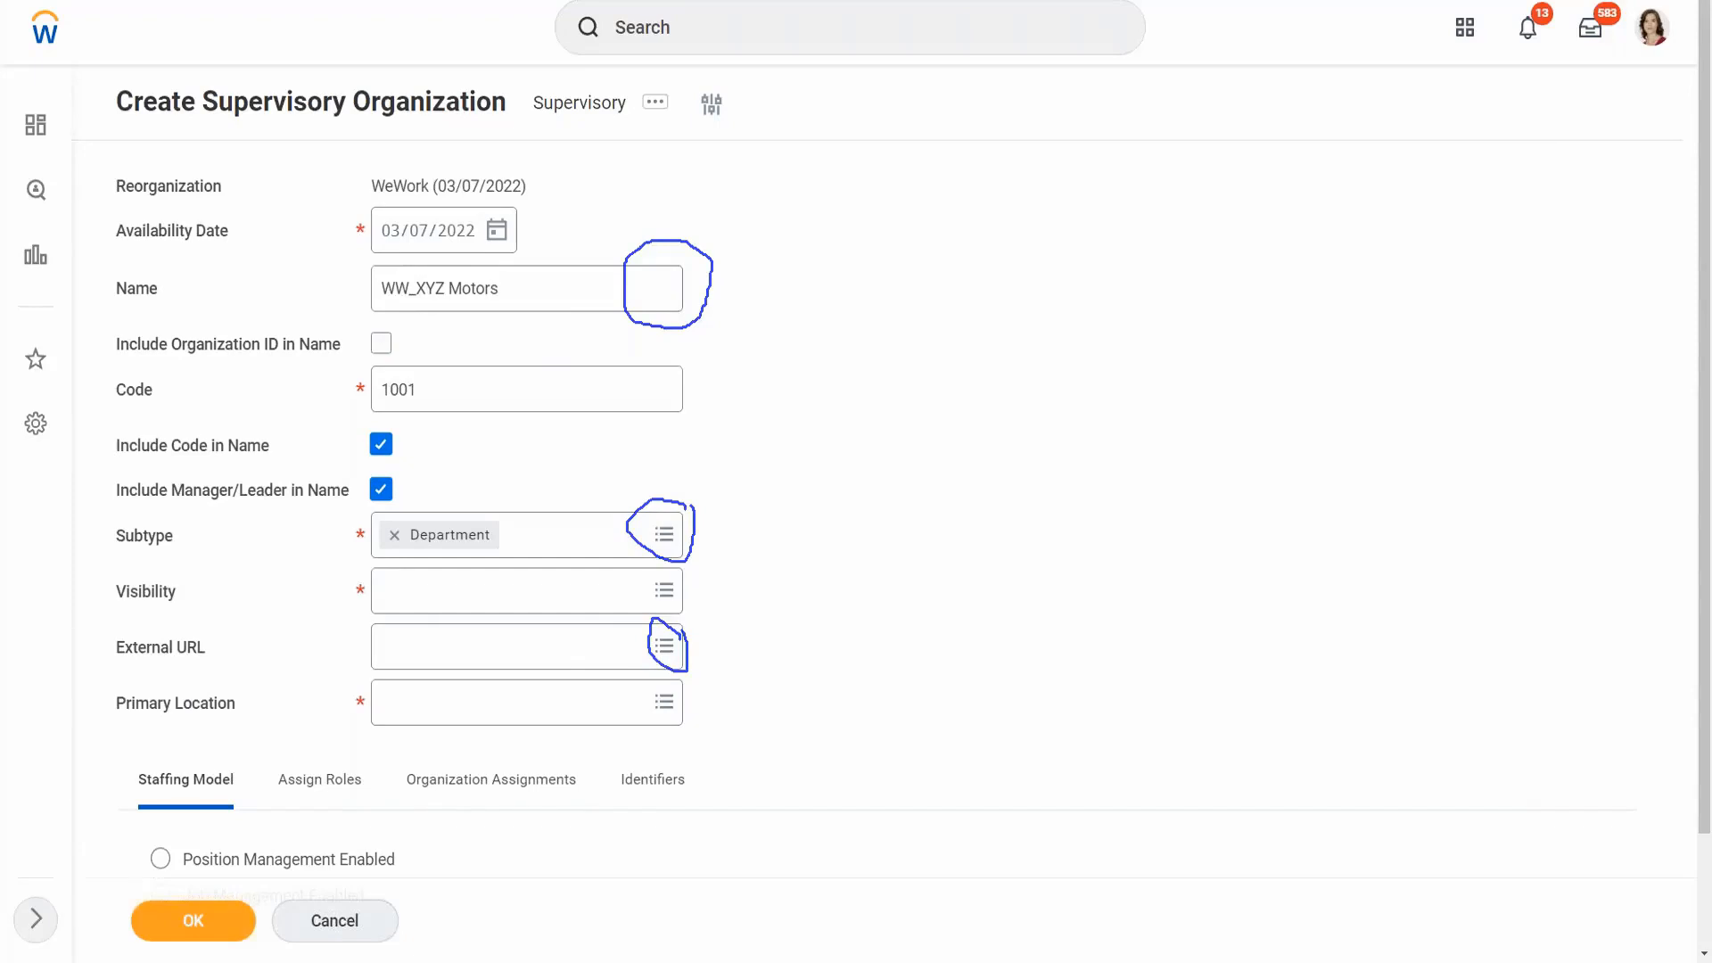
click(1034, 89)
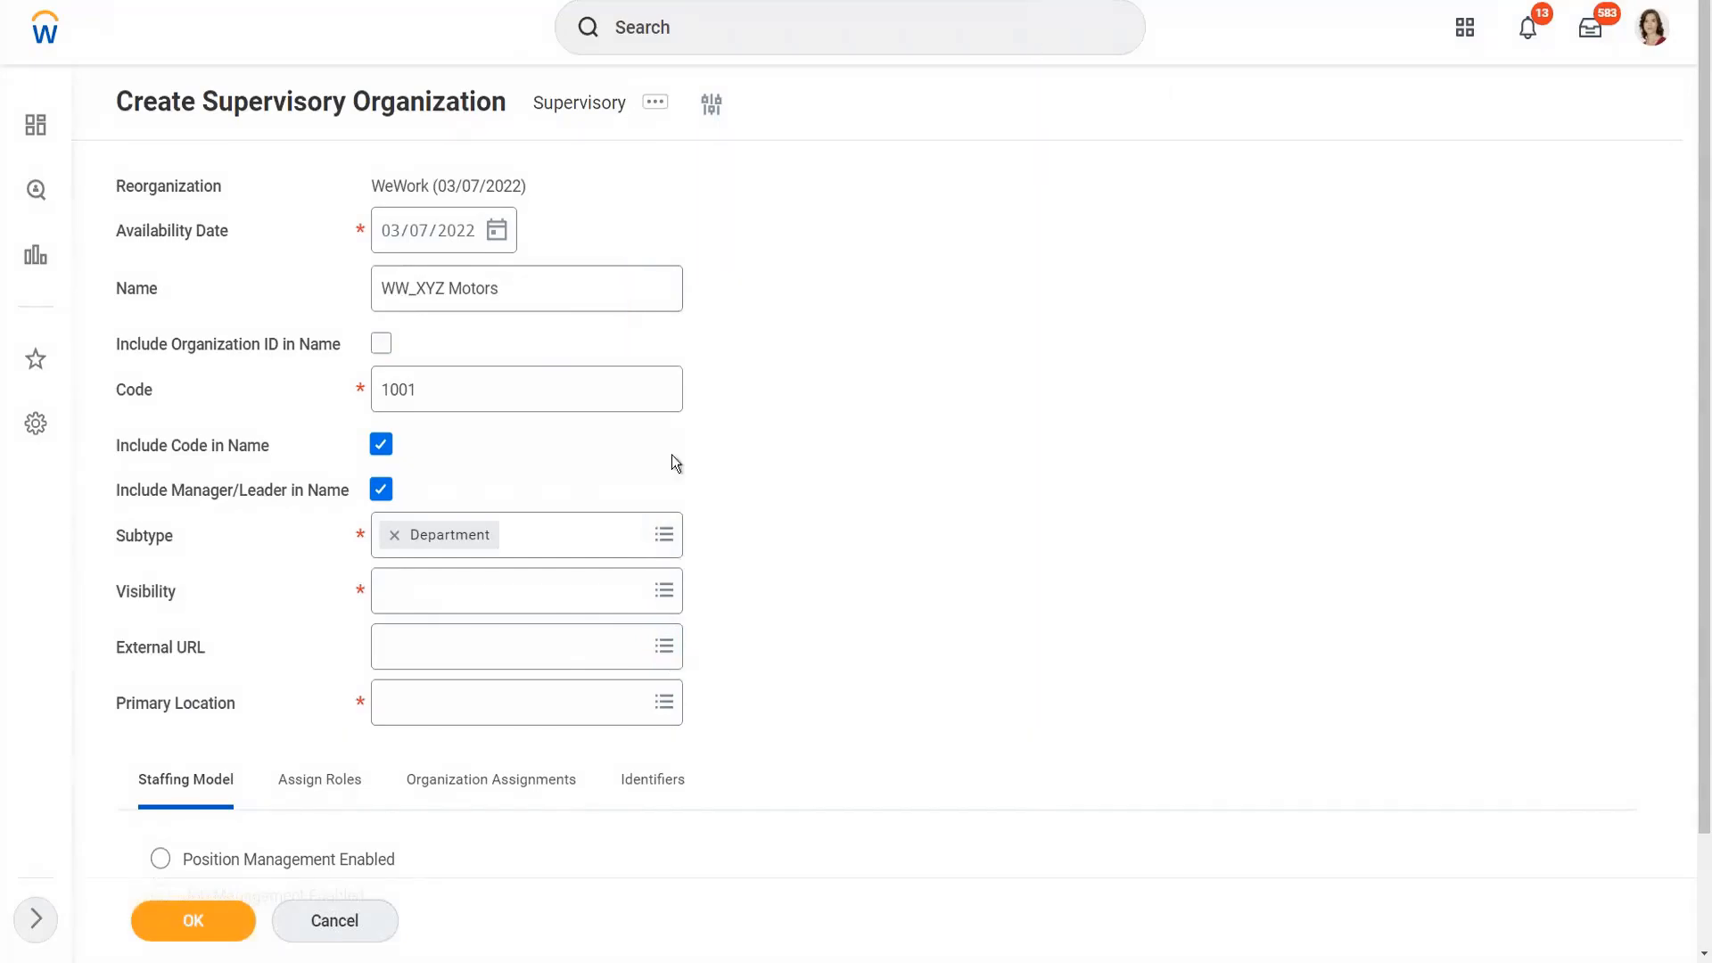
Step: Set the organization's visibility to Everyone
scroll(536, 591, down, 2)
click(535, 581)
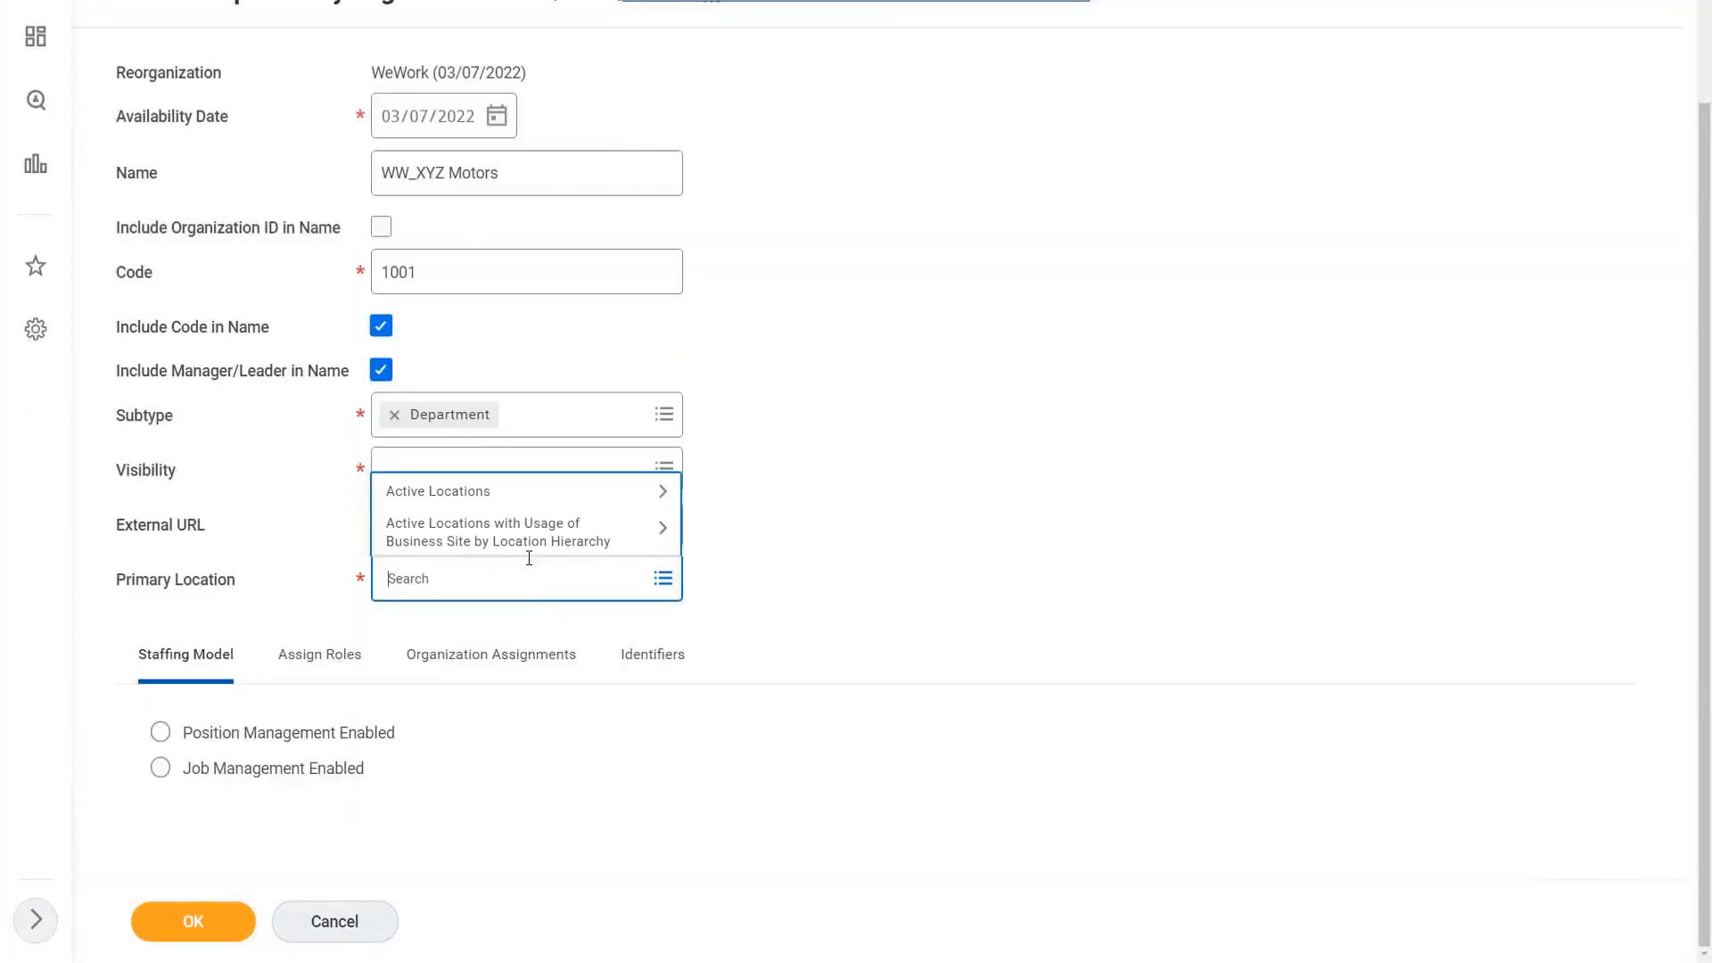
click(532, 470)
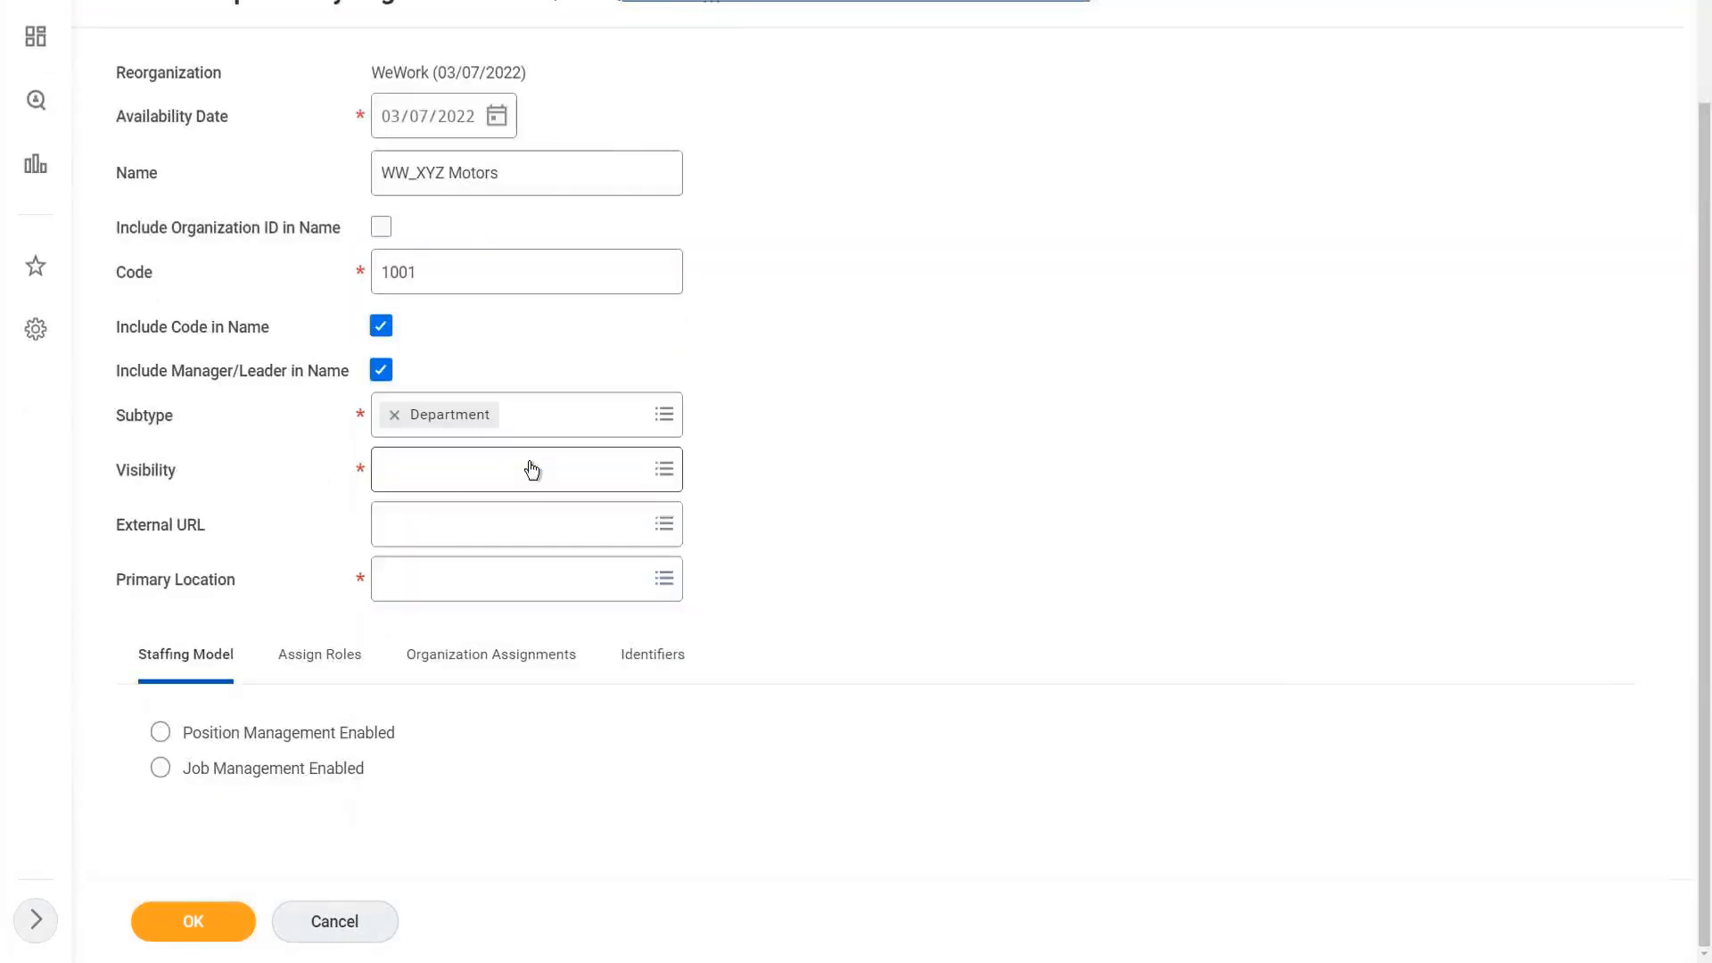
click(532, 470)
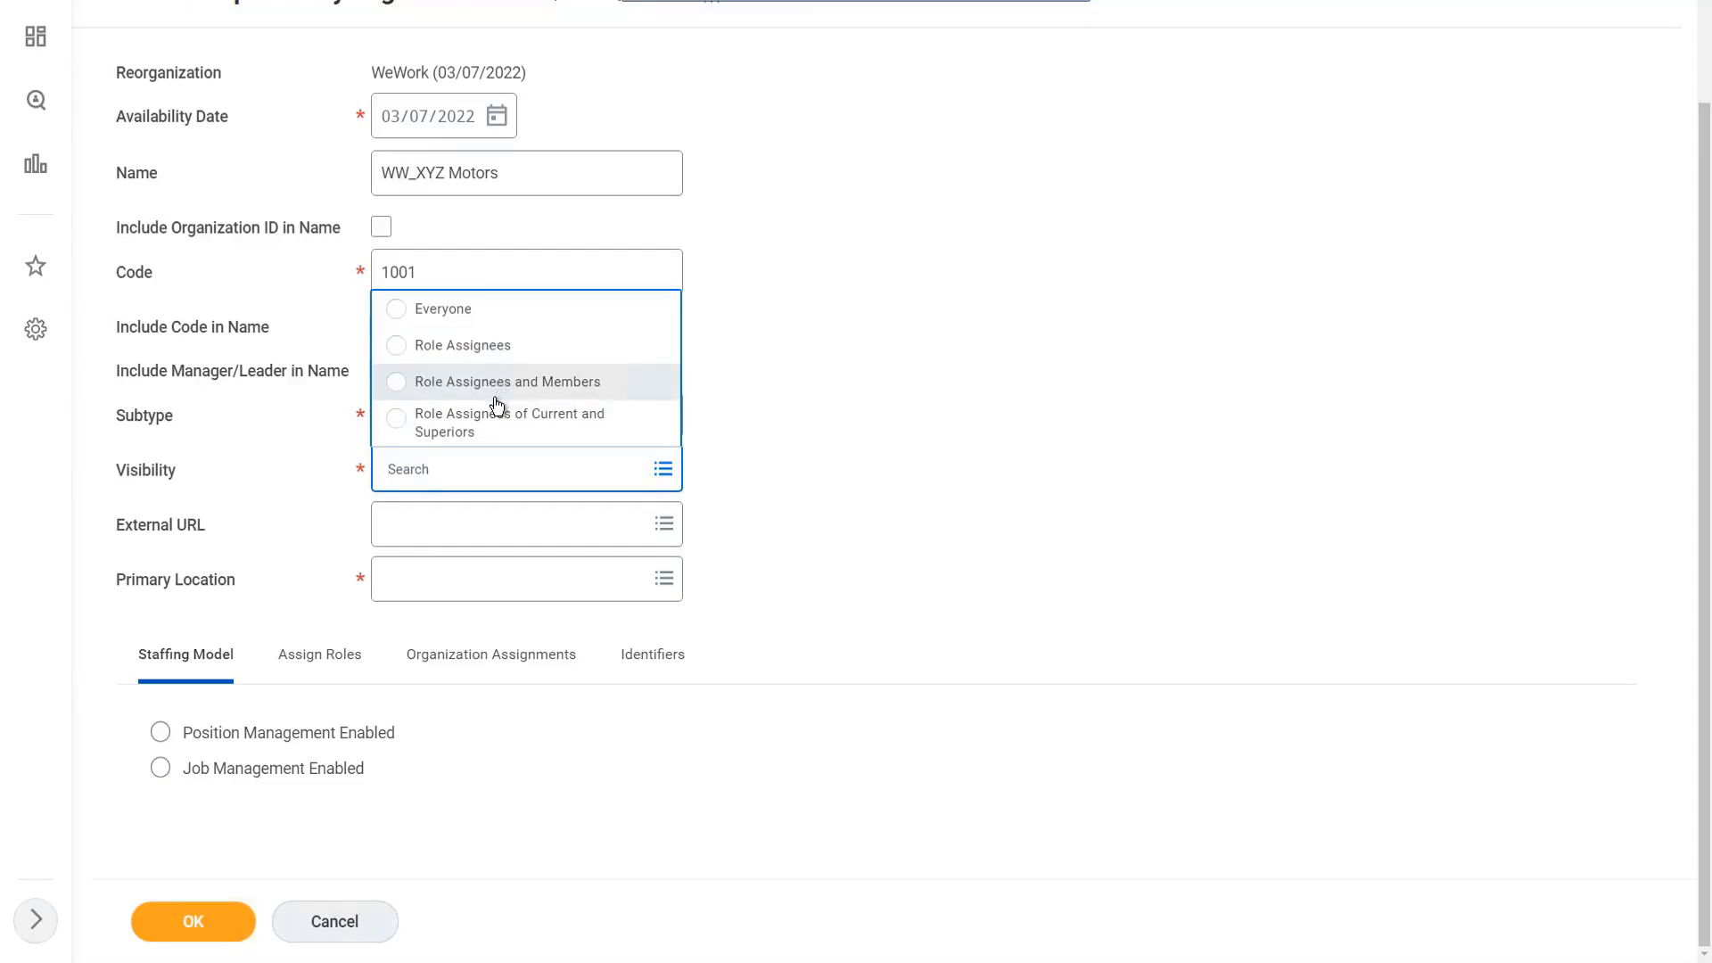
click(473, 312)
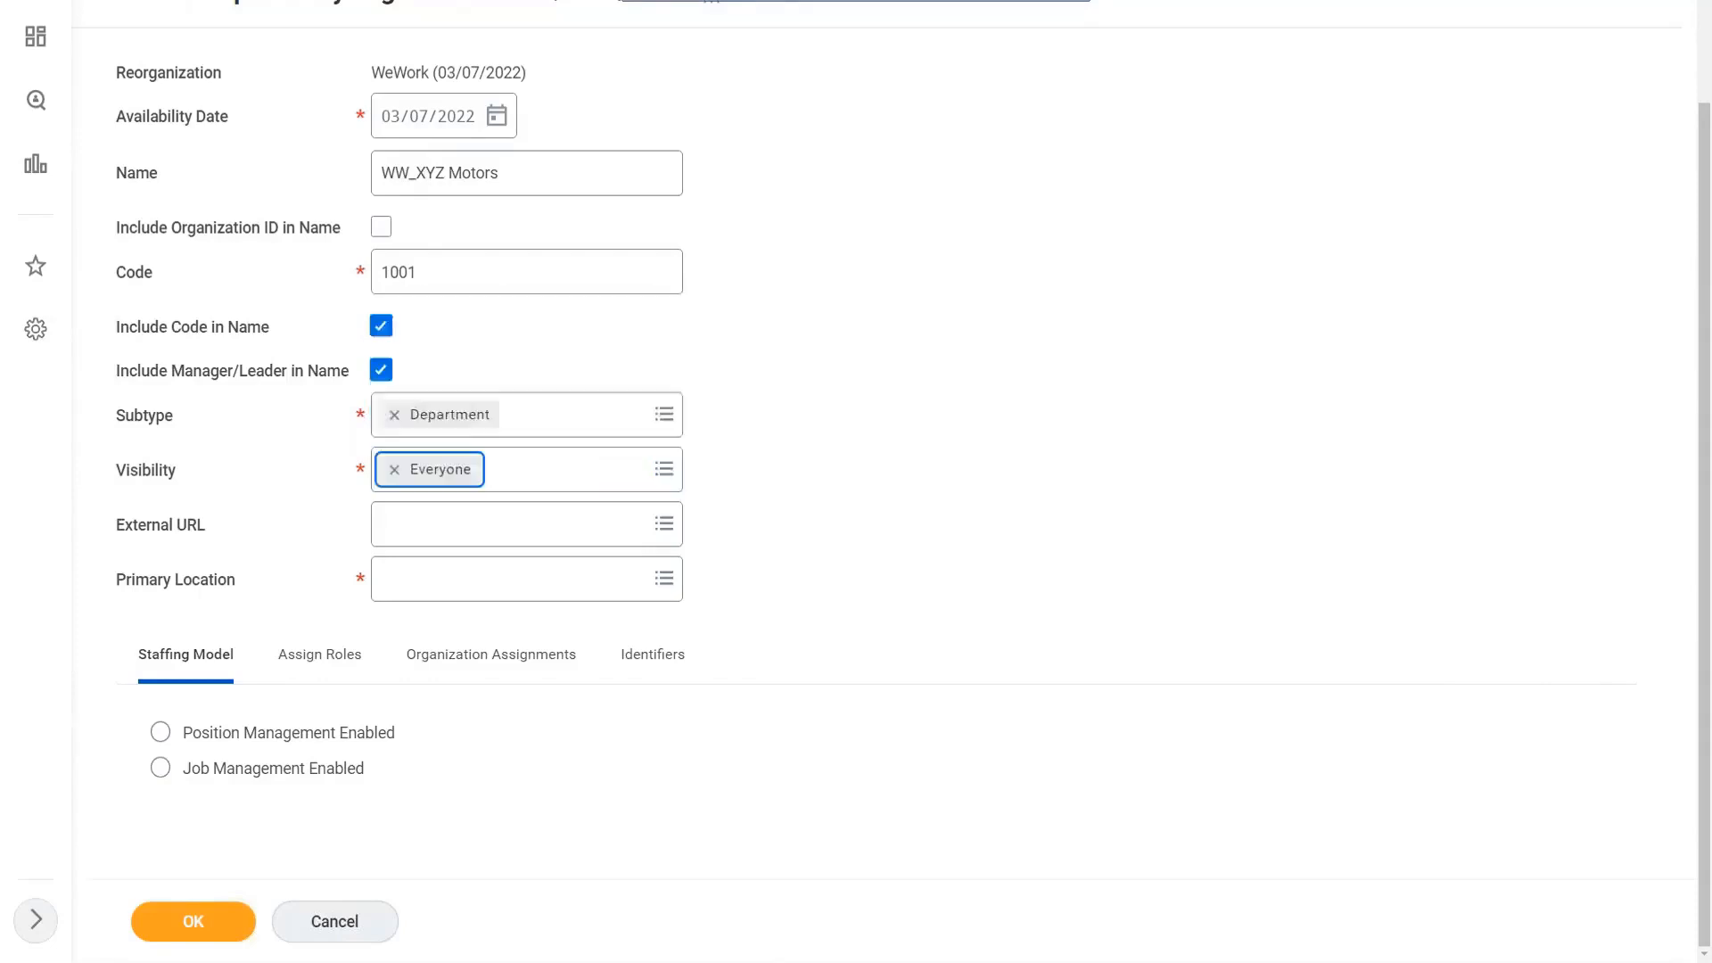
scroll(453, 635, up, 1)
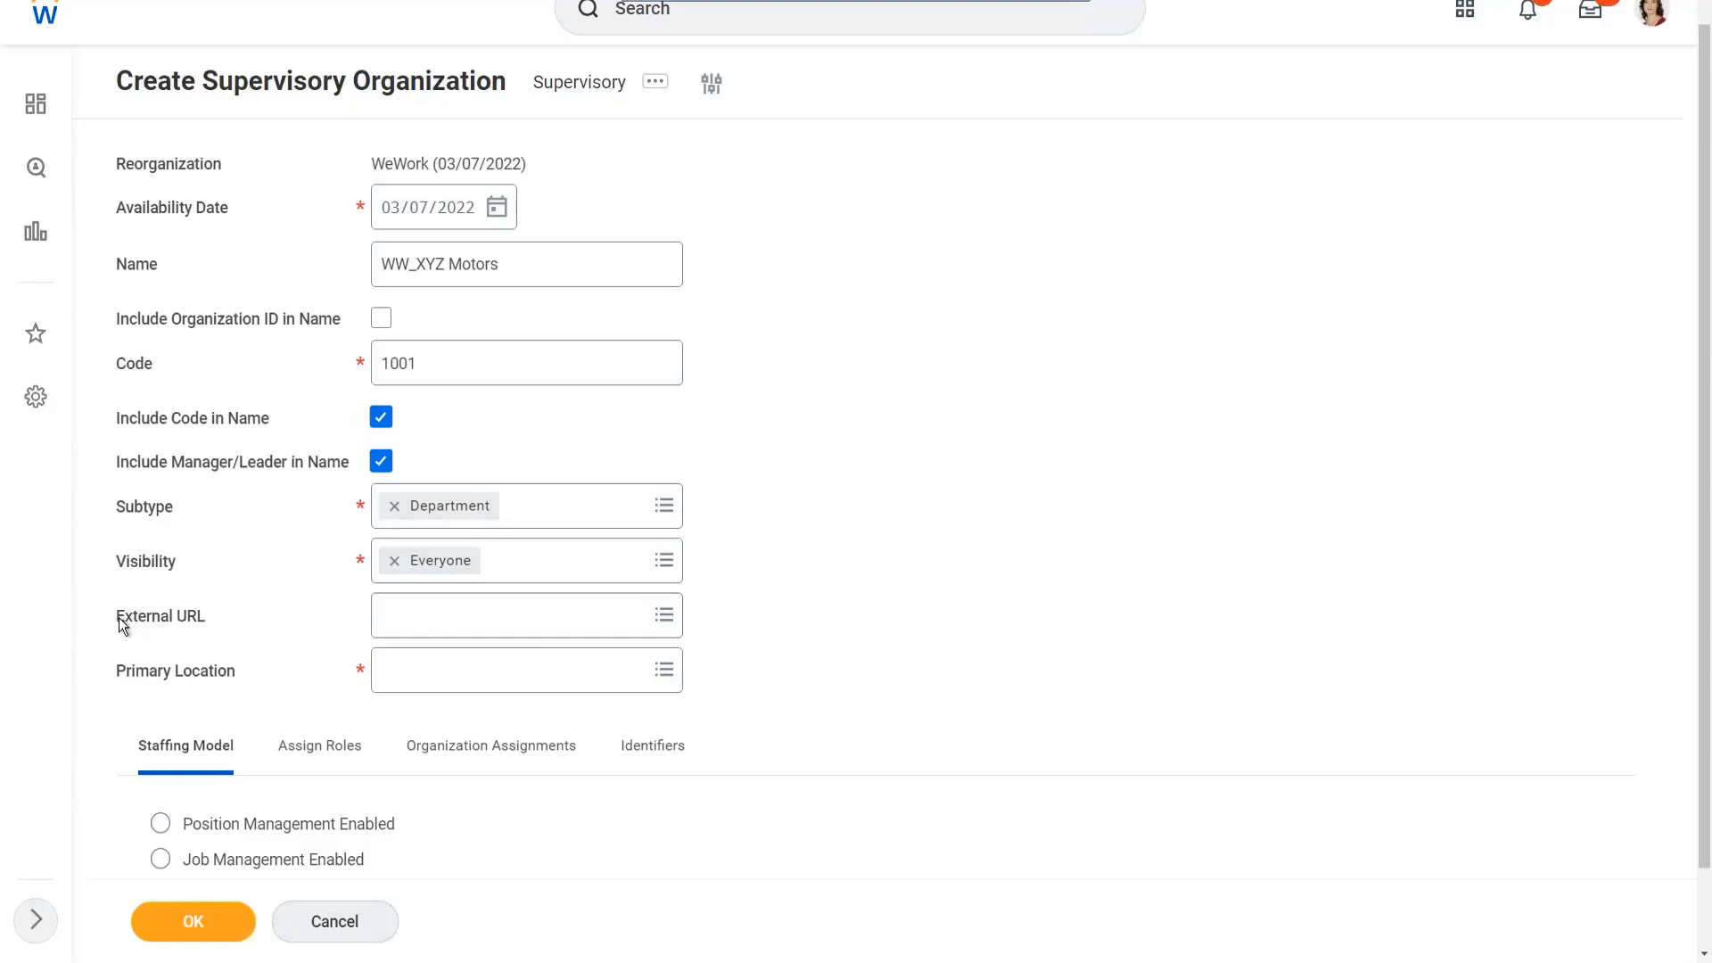
drag(119, 617, 232, 619)
click(485, 619)
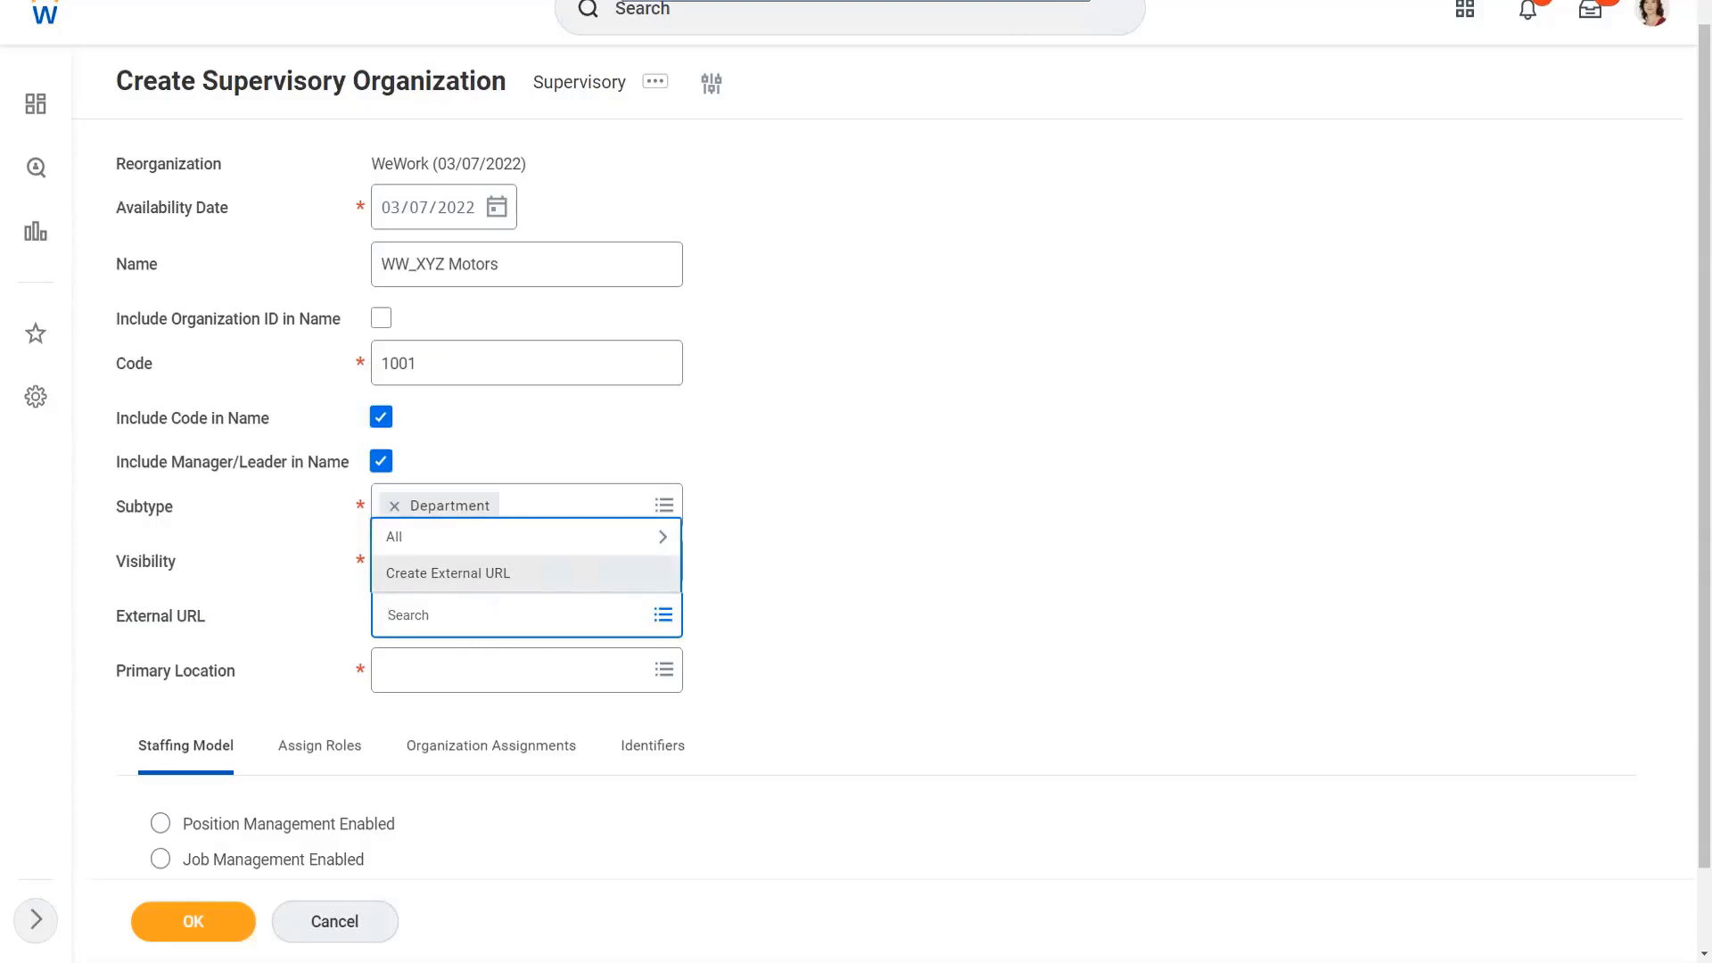
click(486, 580)
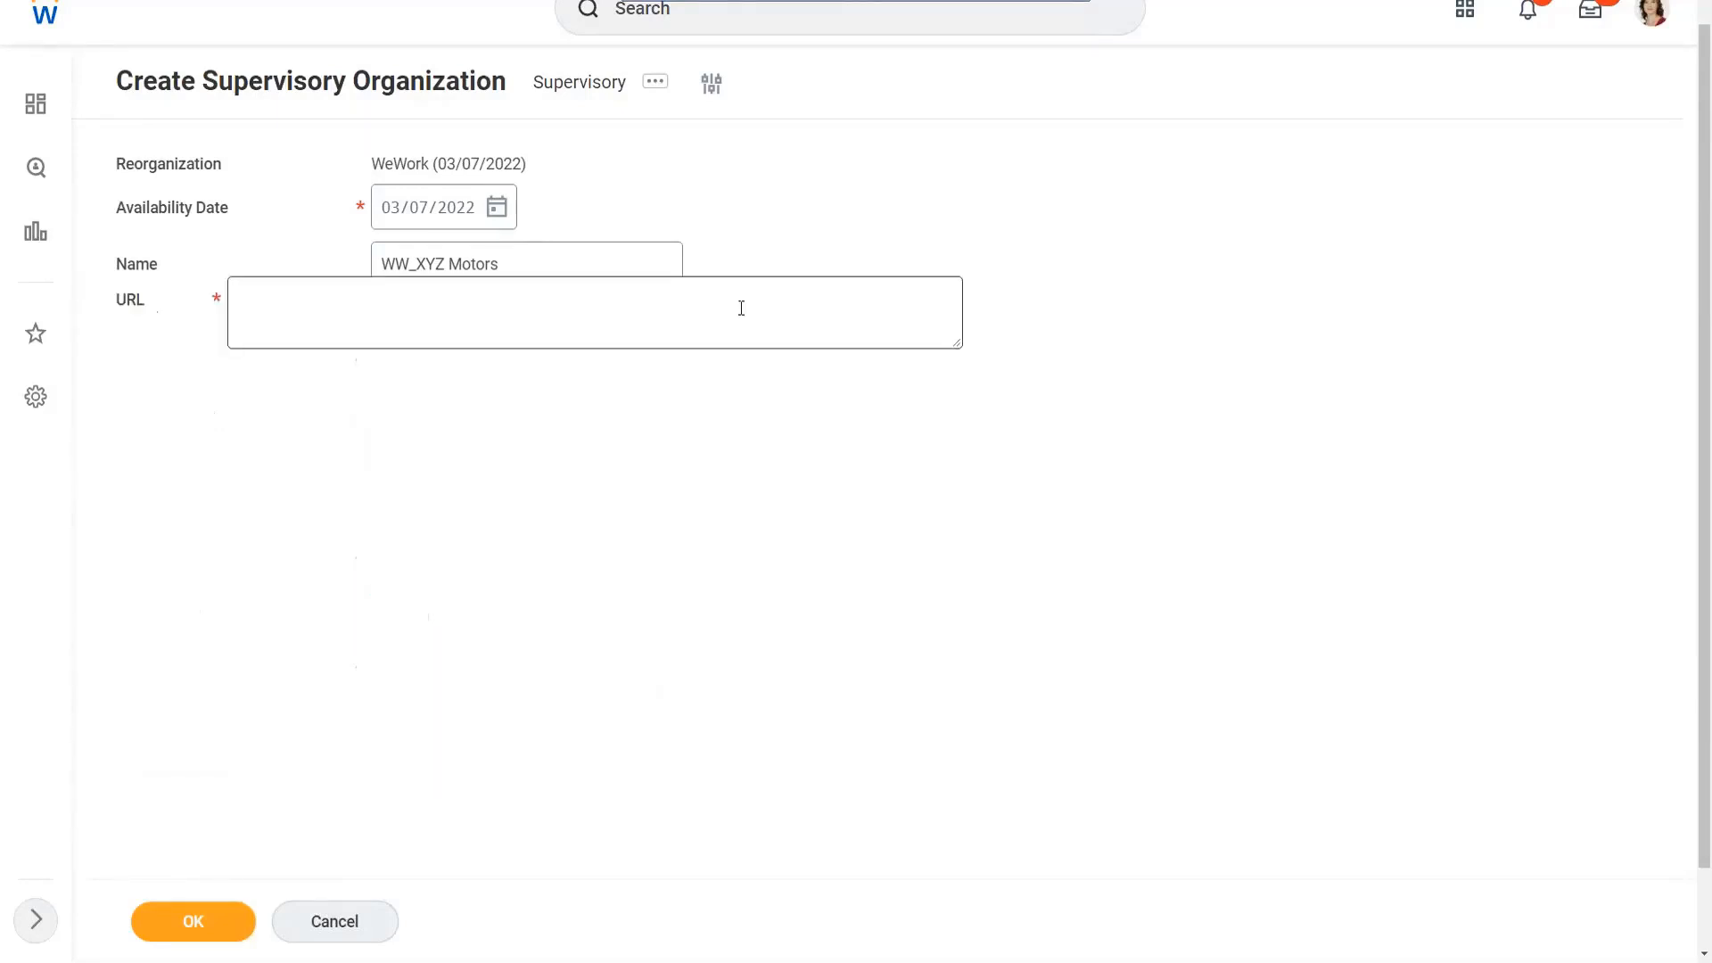
click(268, 306)
click(330, 251)
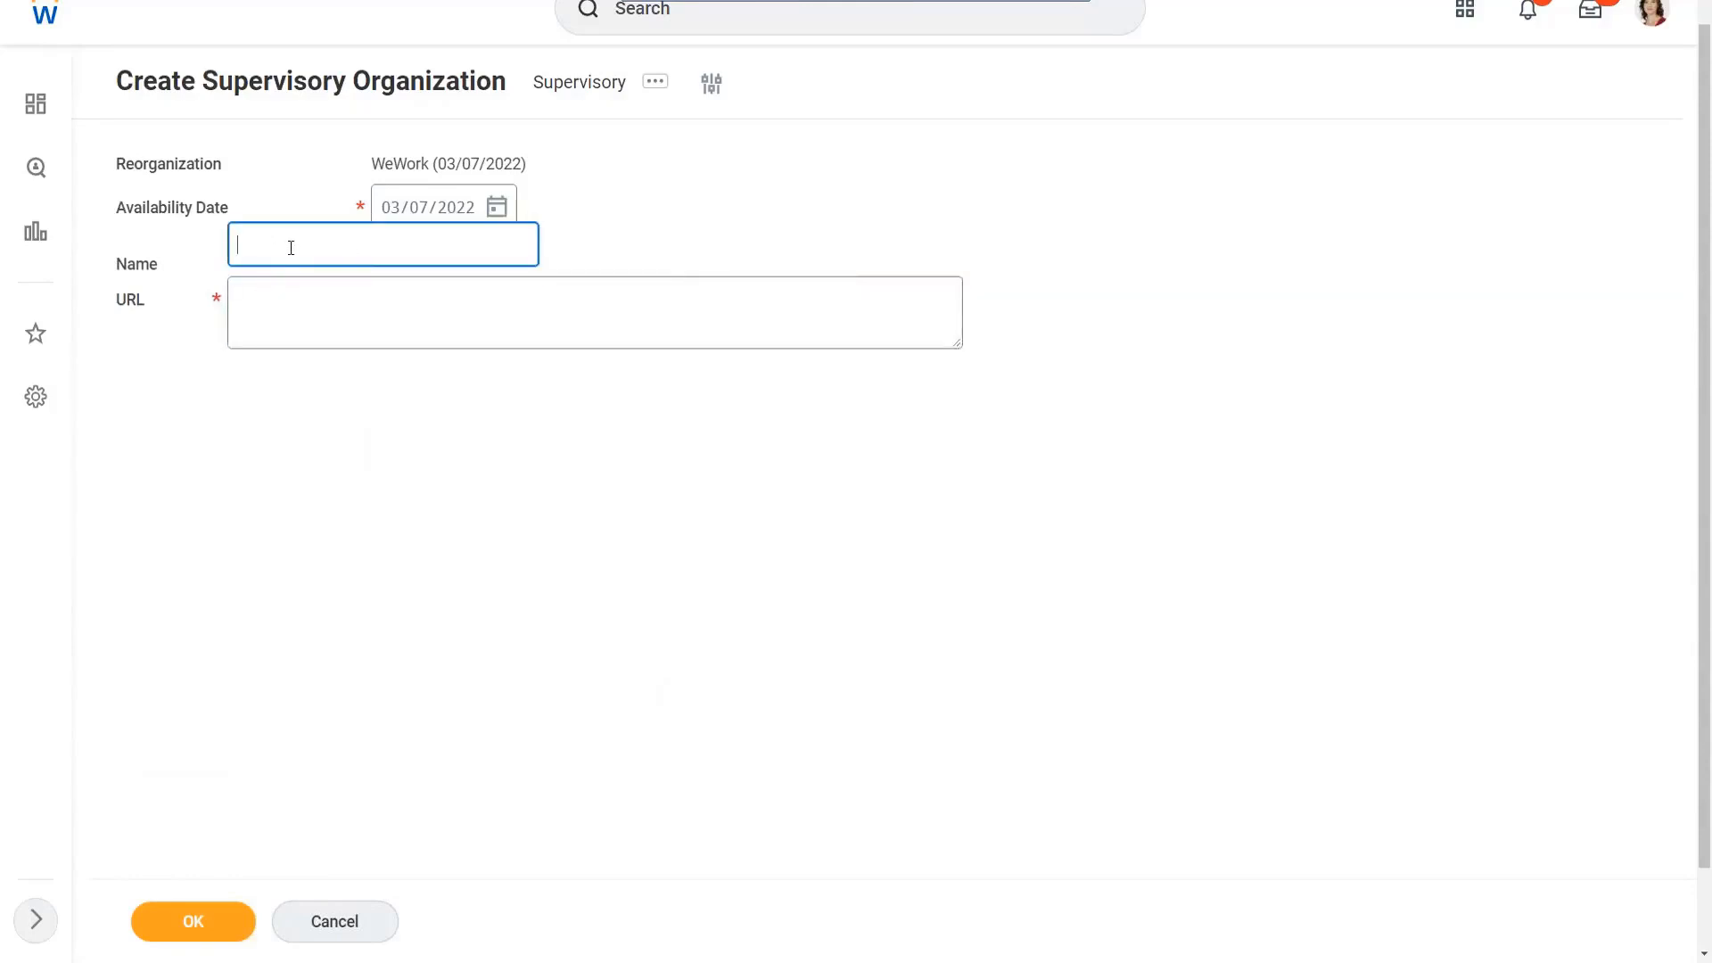
click(271, 316)
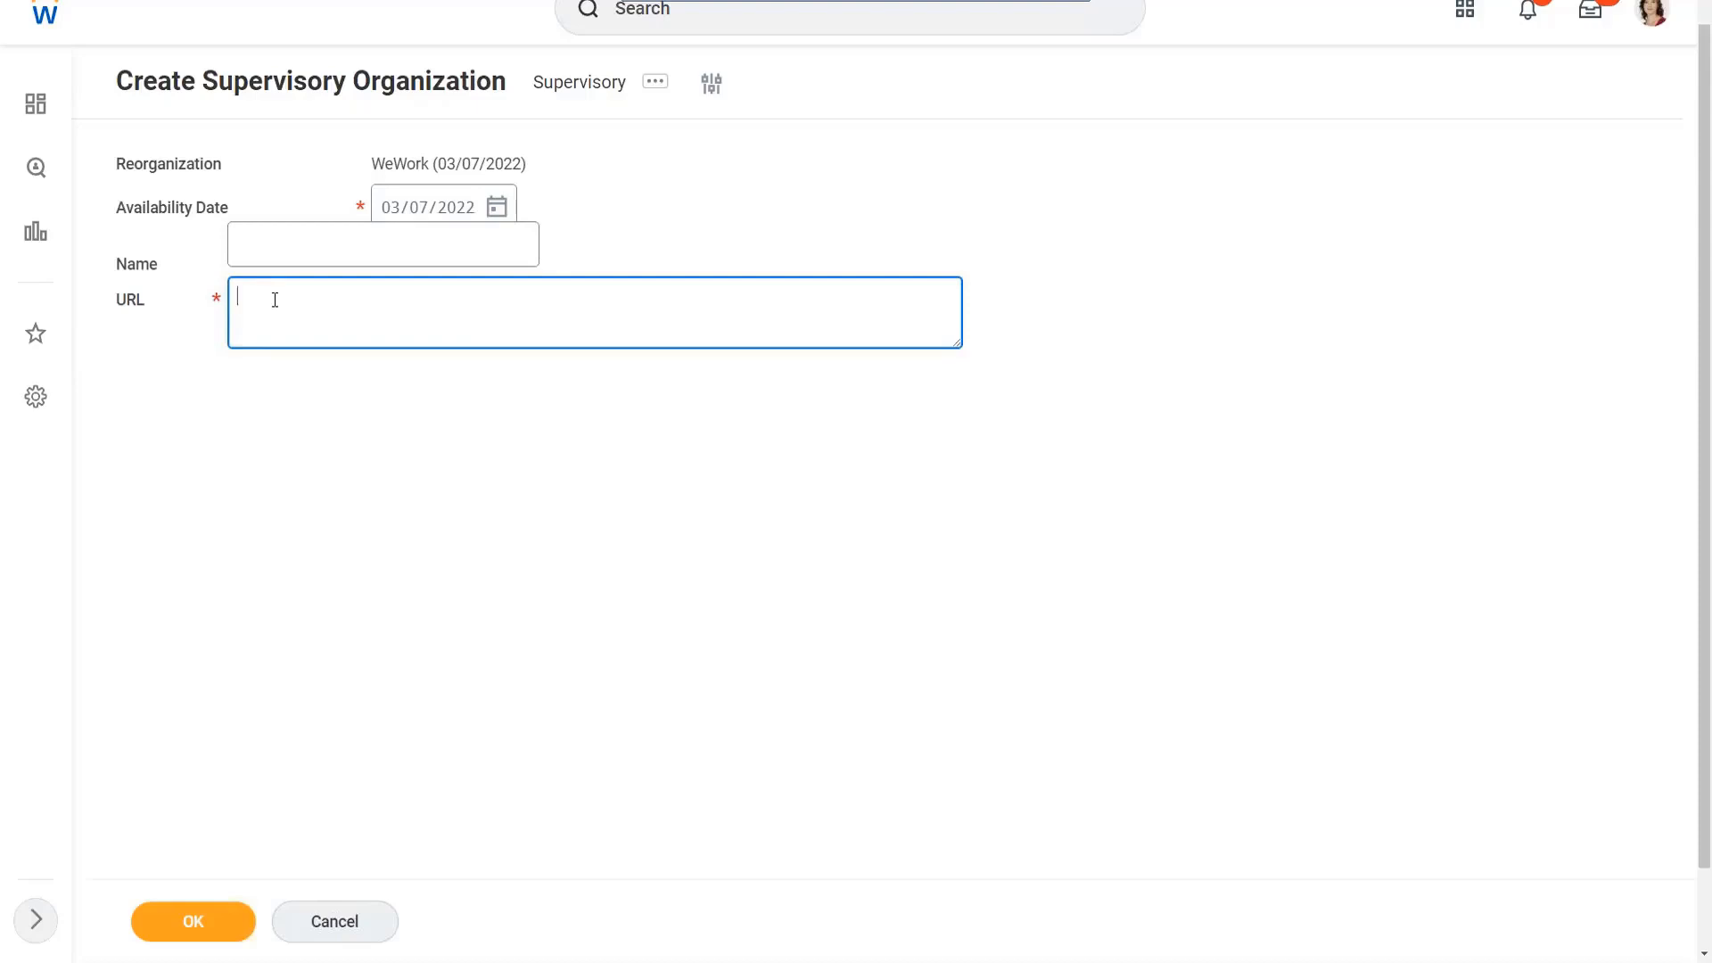
text(www.xyz.com/landing/top.html)
Step: Name the external URL "WW_Org Landing Page"
click(333, 244)
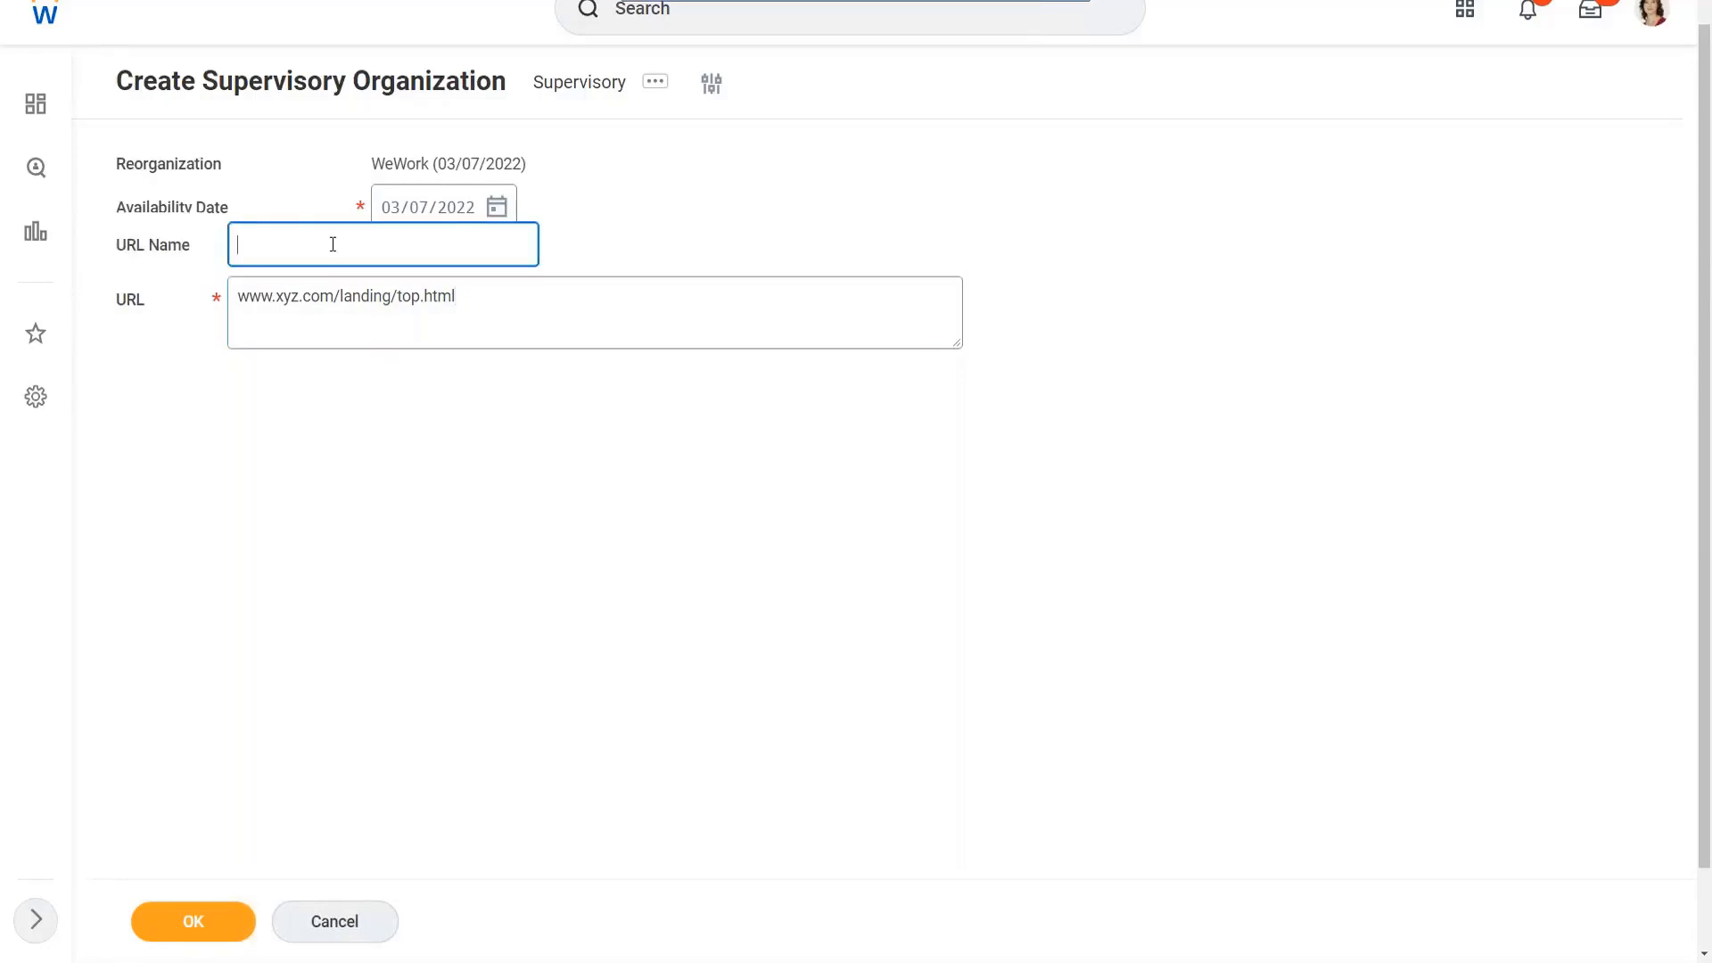
text(Org Landinx)
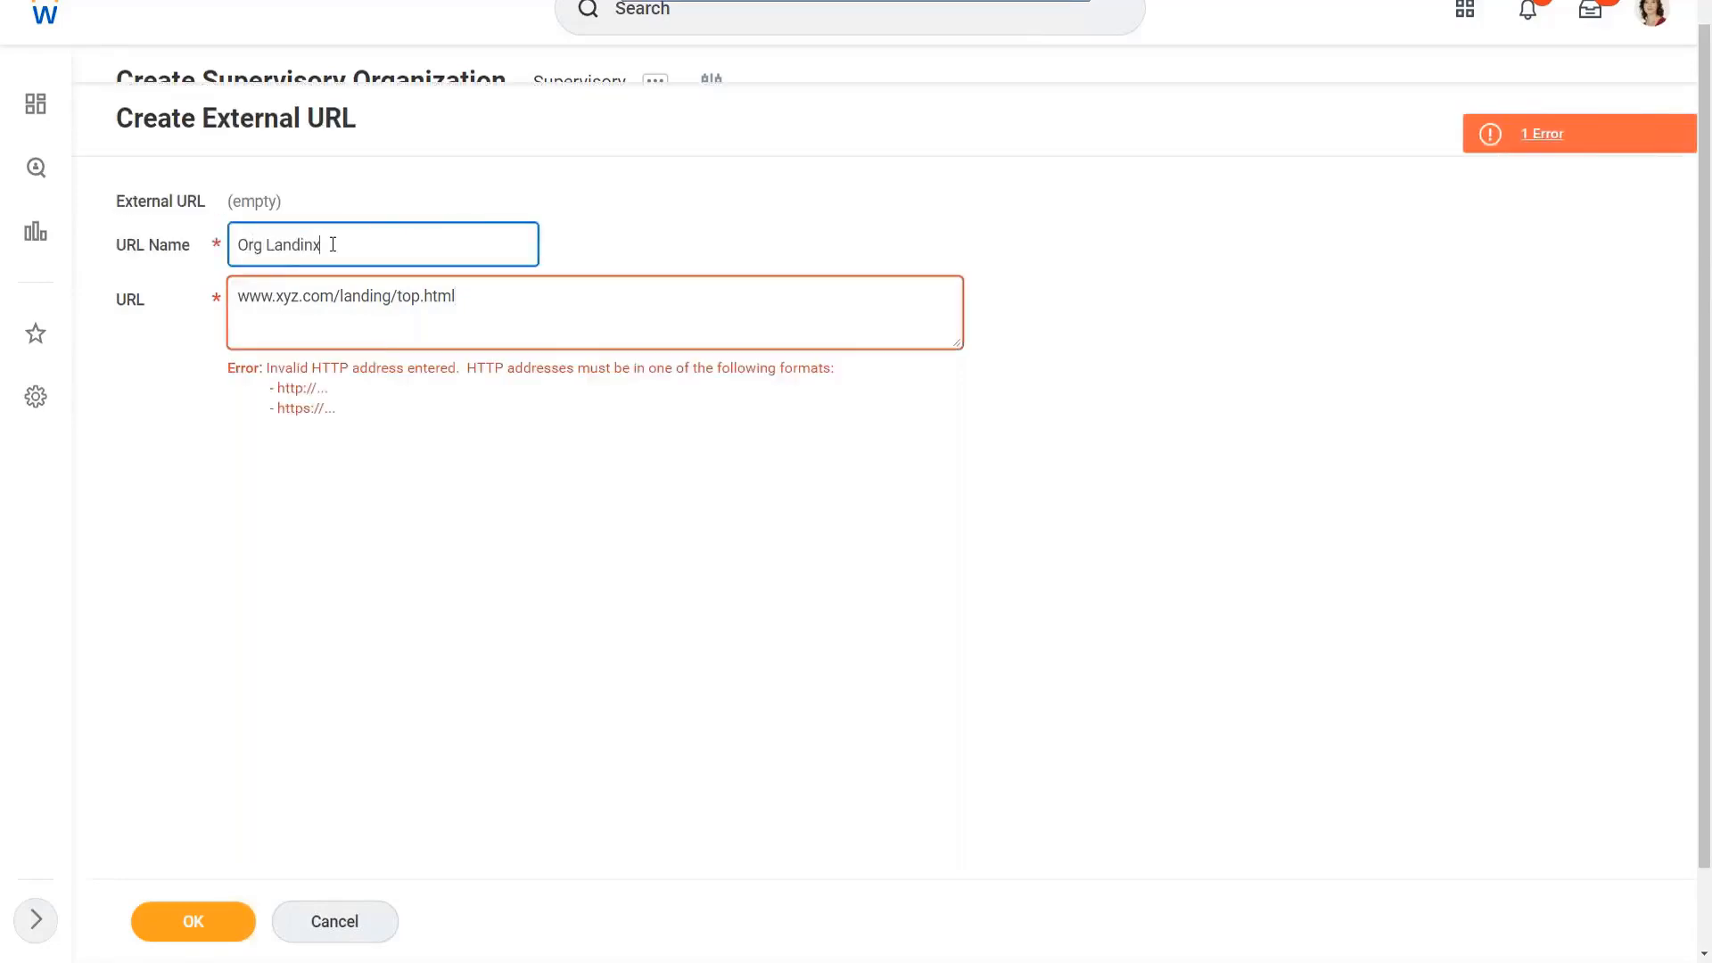
key(BackSpace)
text(Page)
text(www)
key(BackSpace)
key(BackSpace)
key(BackSpace)
text(WW_)
click(239, 300)
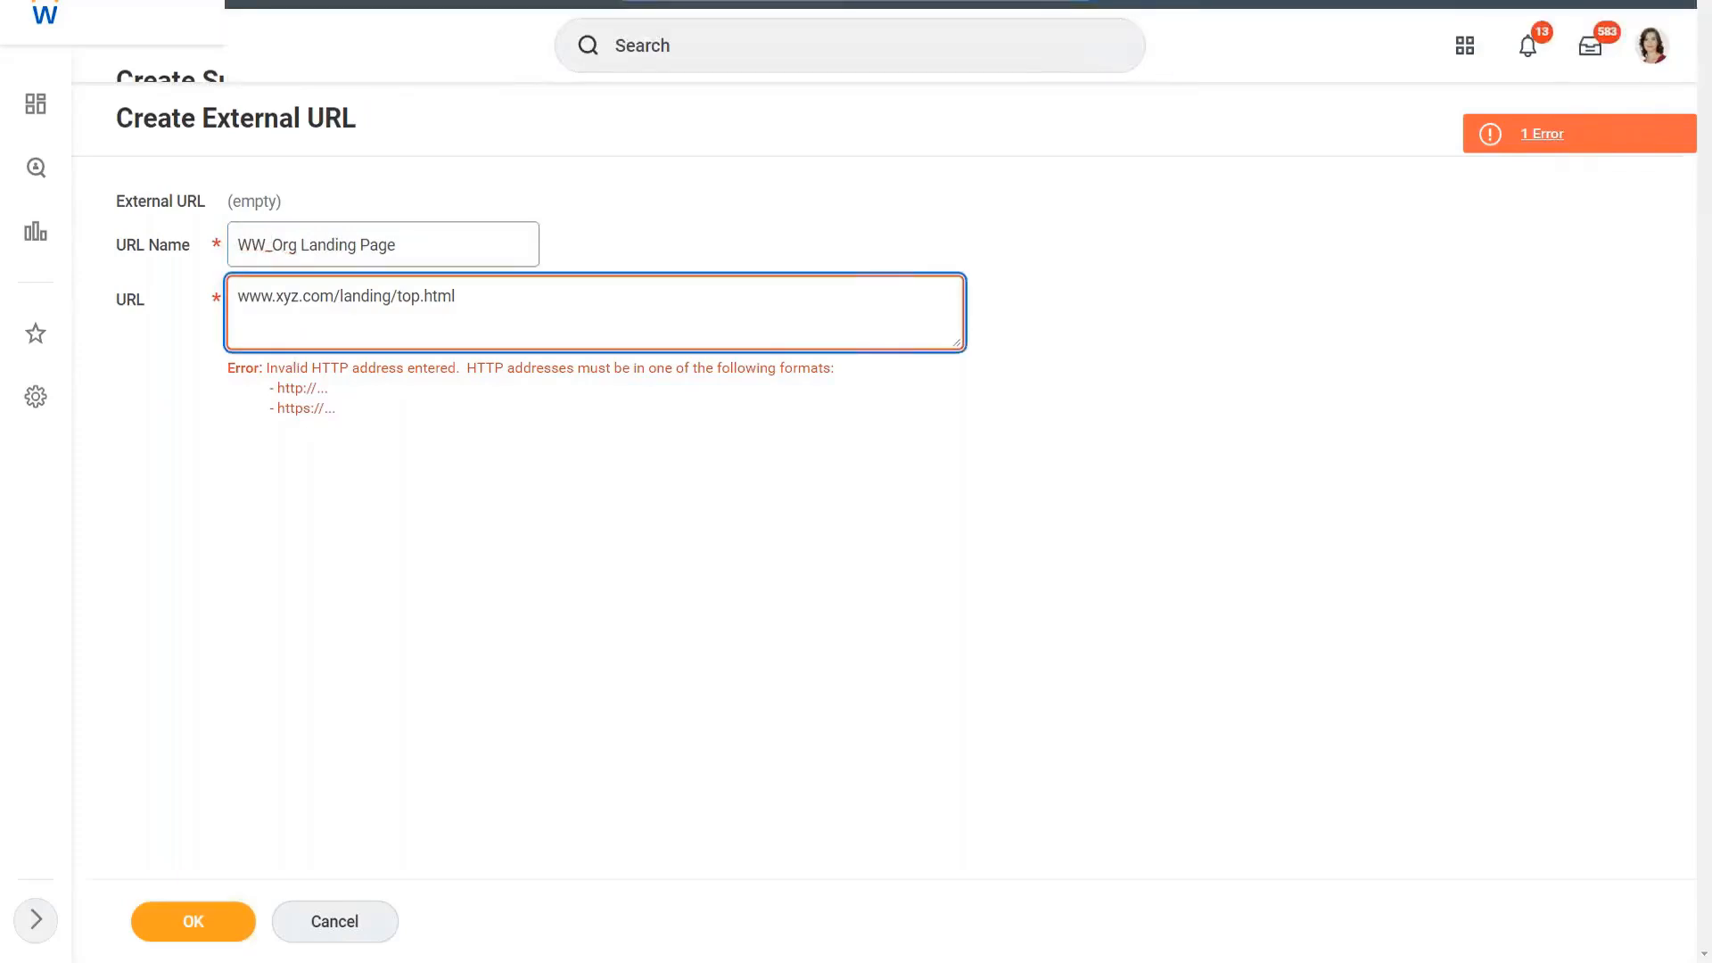
text(https://)
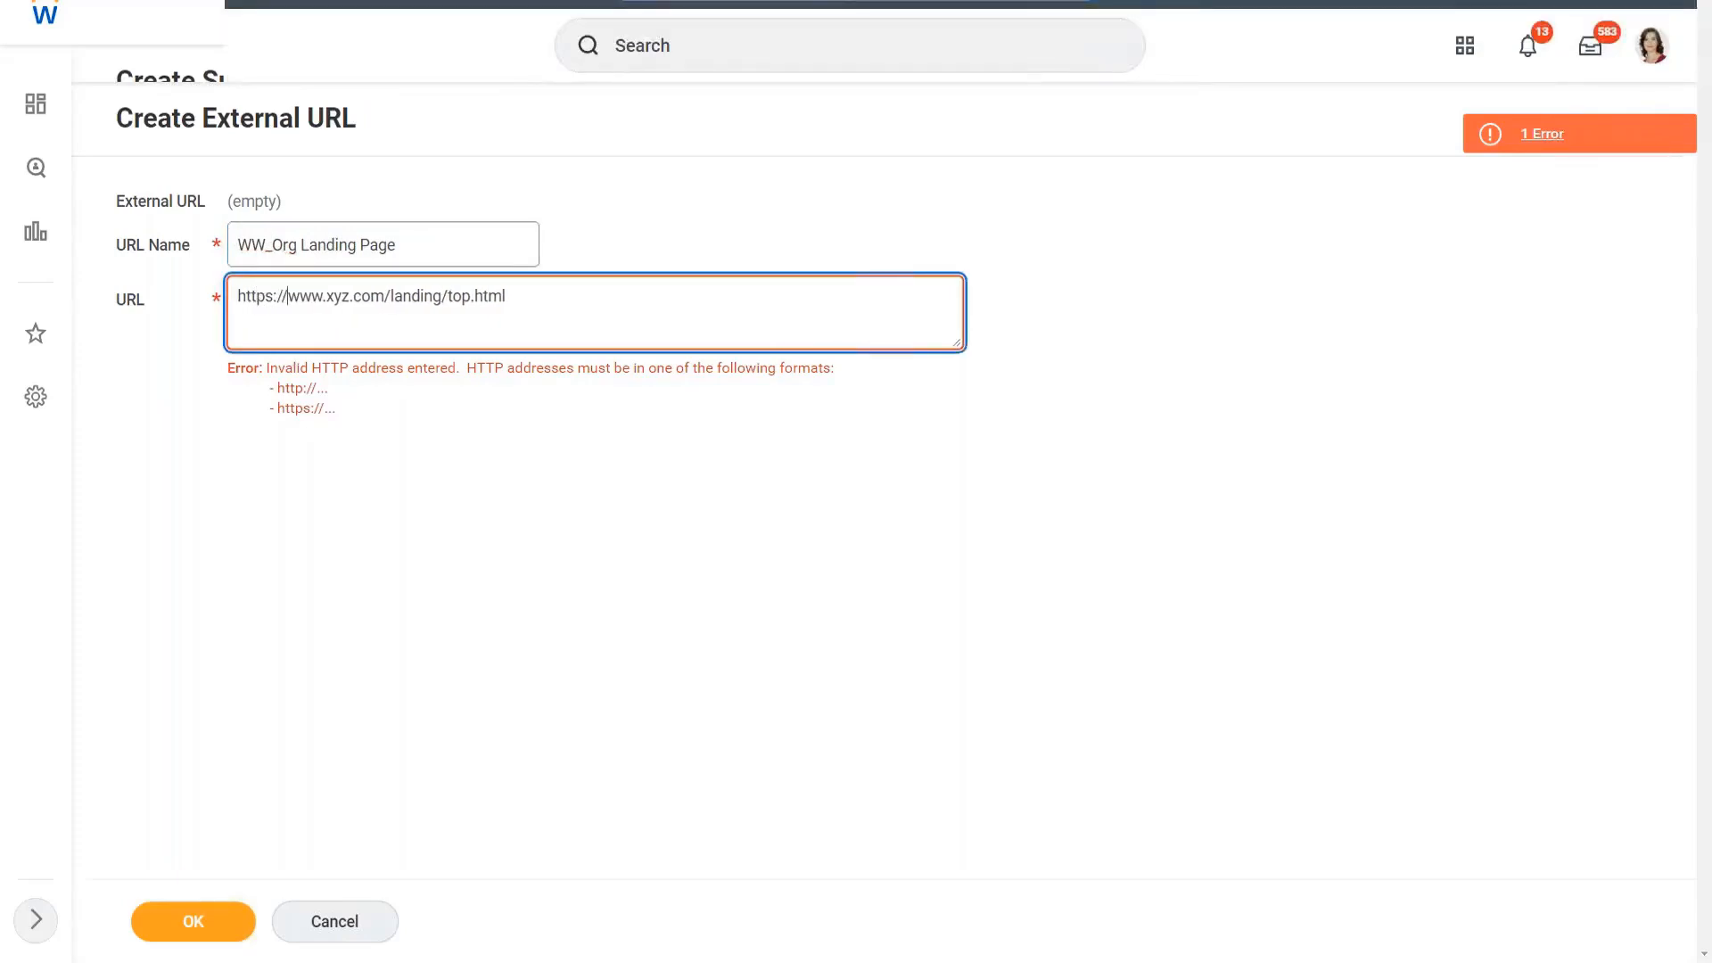
click(572, 290)
click(443, 252)
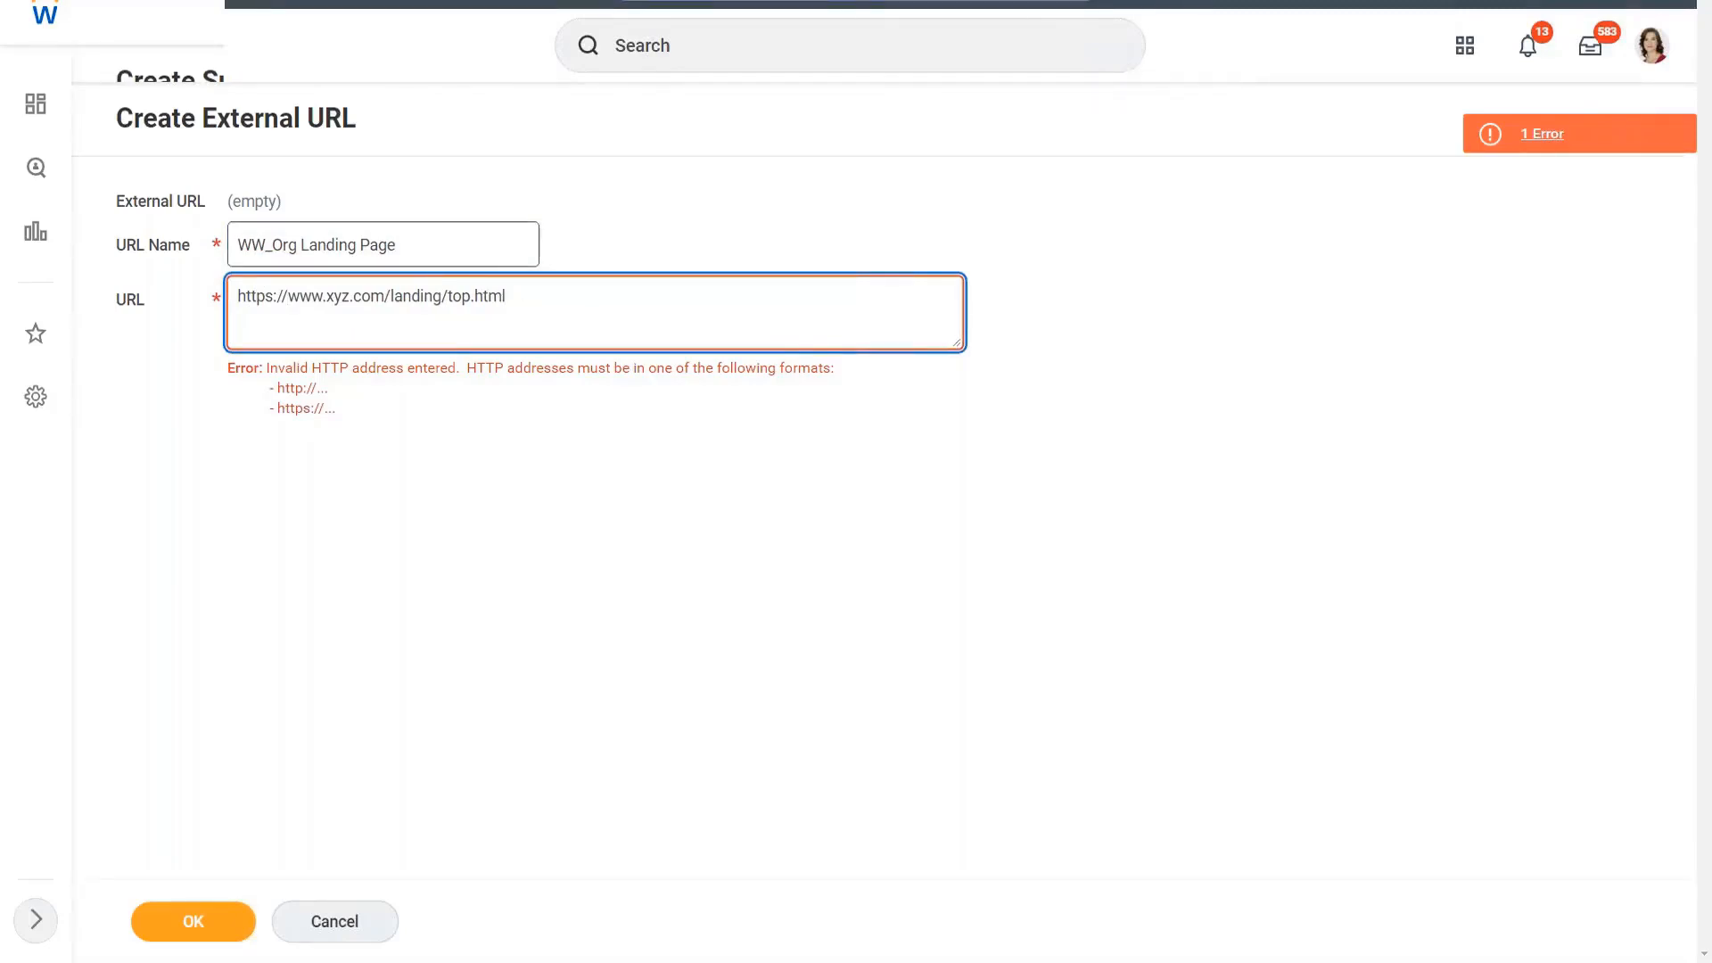
click(552, 303)
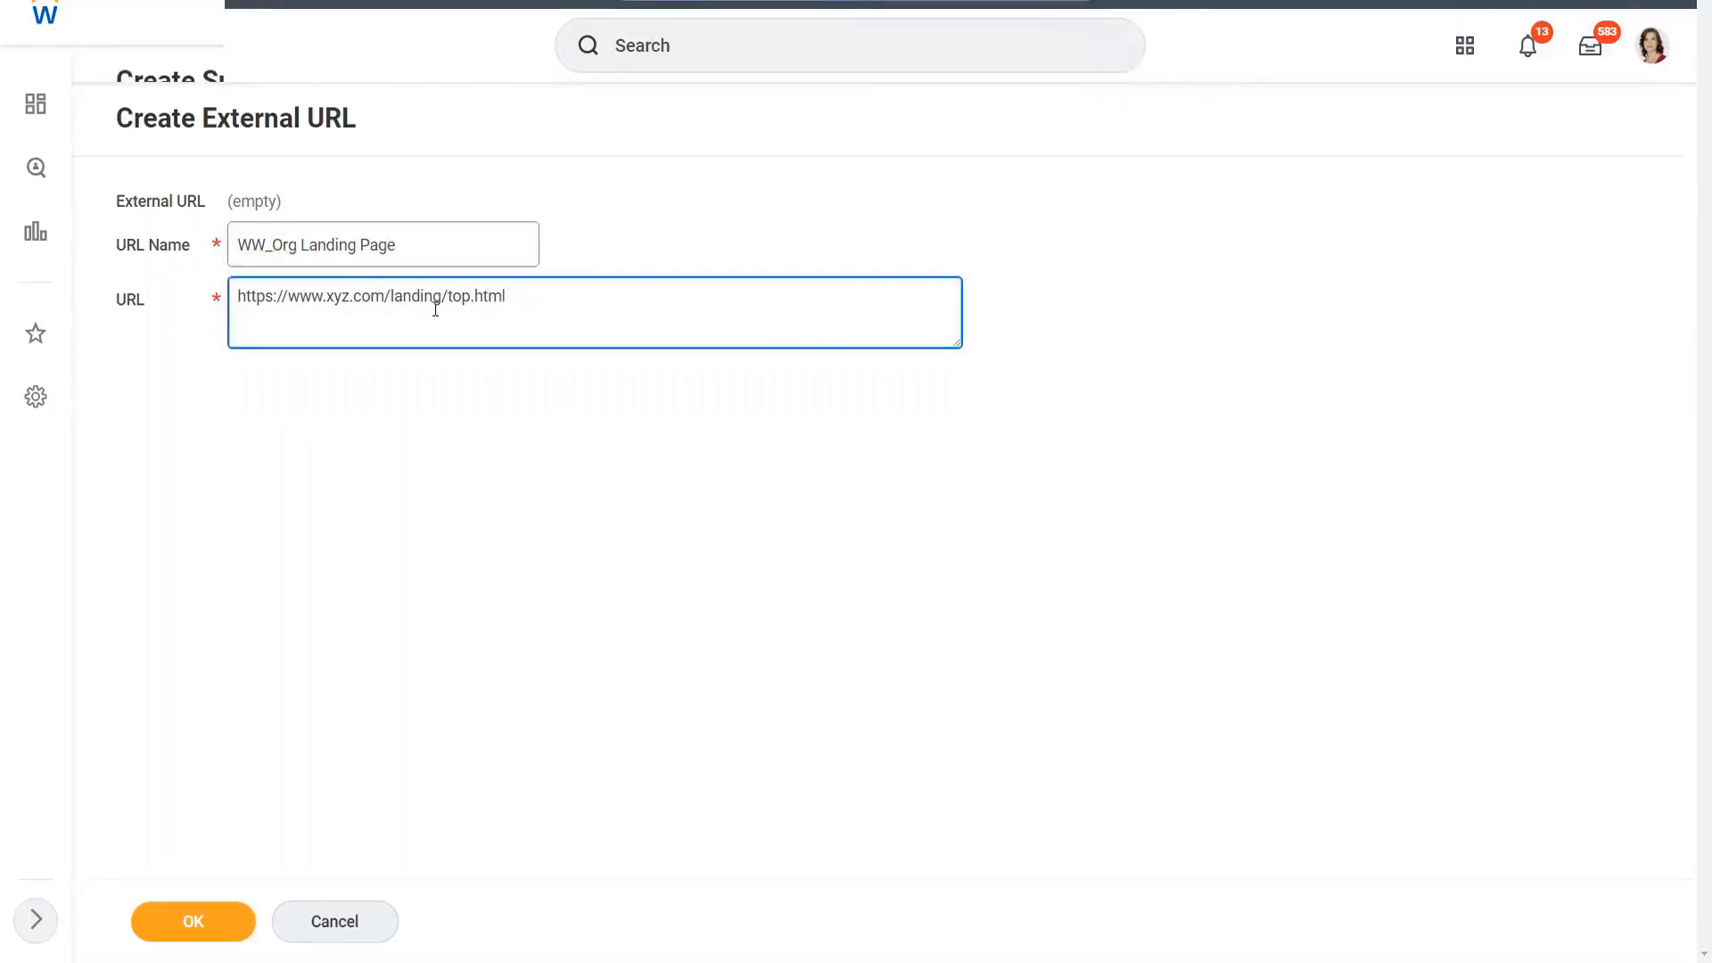
drag(571, 294, 236, 297)
click(547, 296)
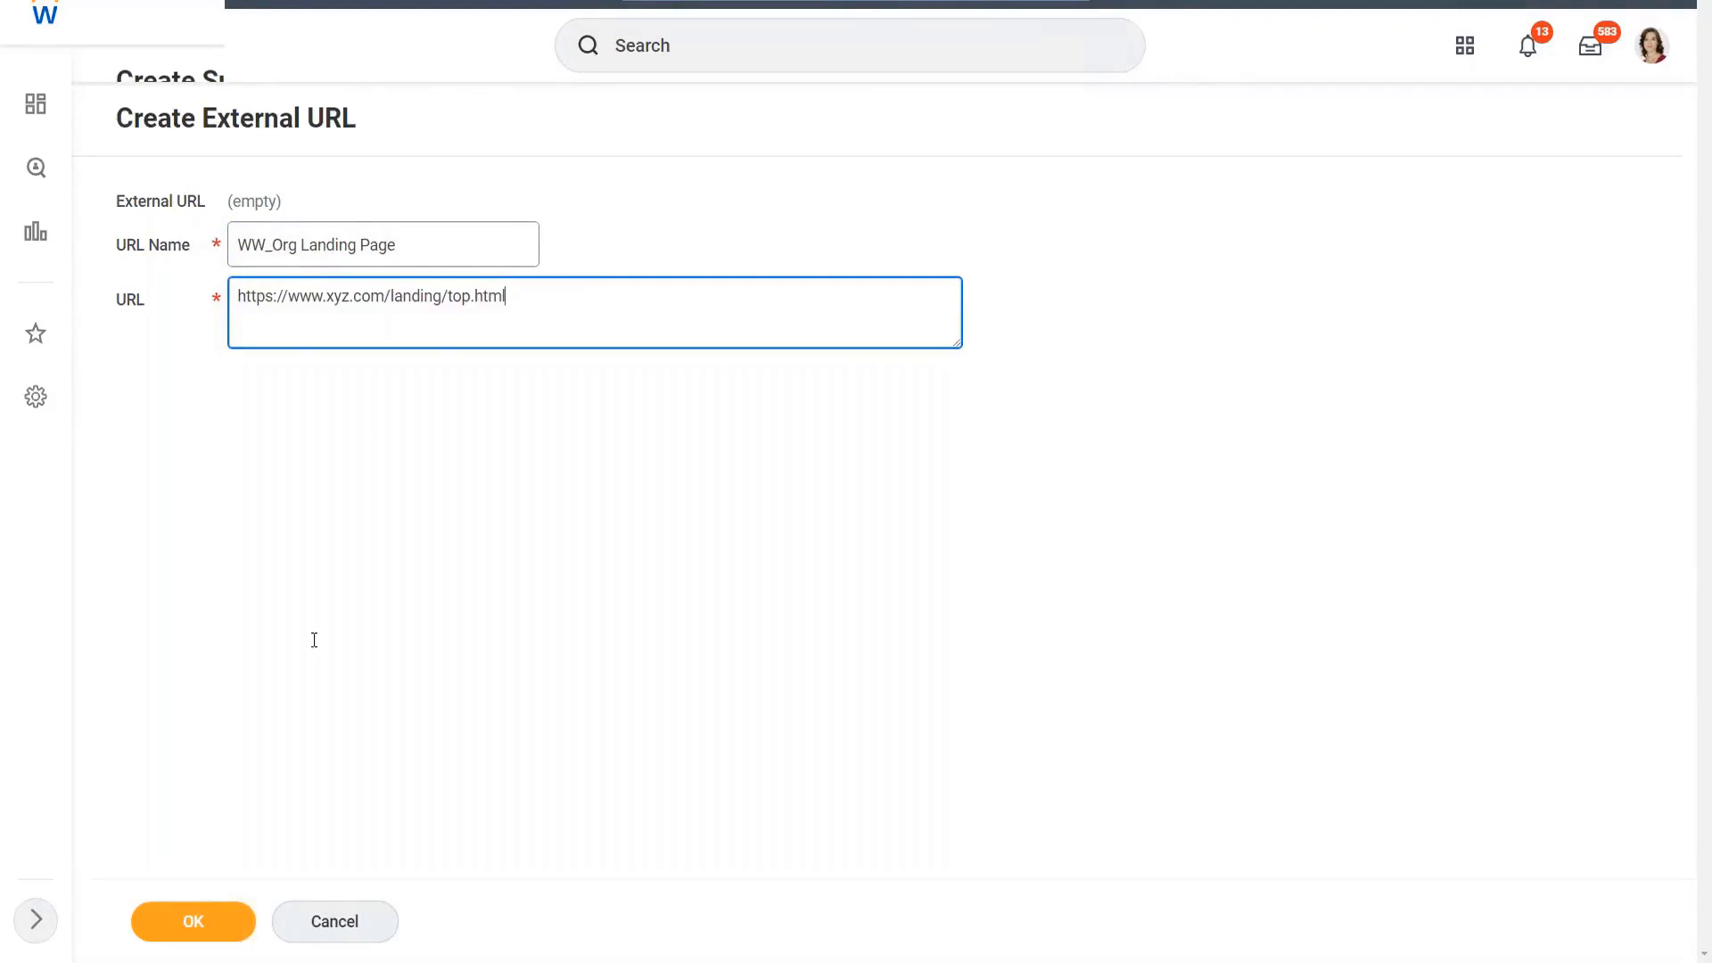
click(206, 929)
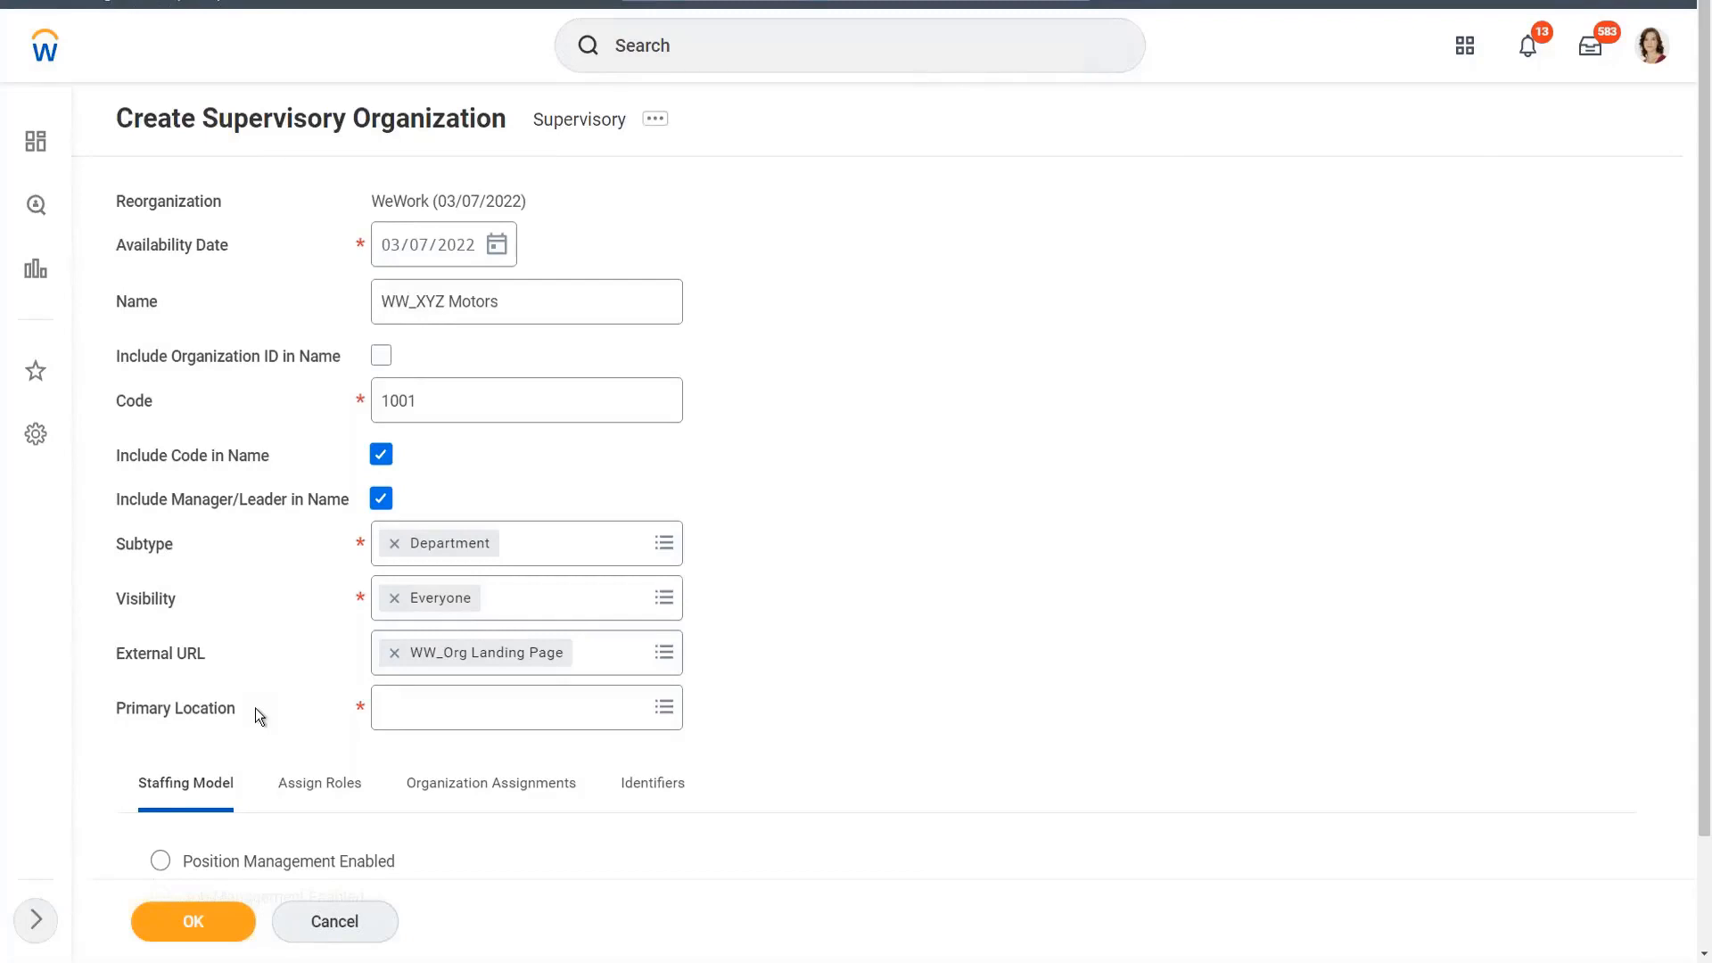
Step: Search the primary locations for Chicago, view the second match's details, and assign it as the primary location
click(431, 710)
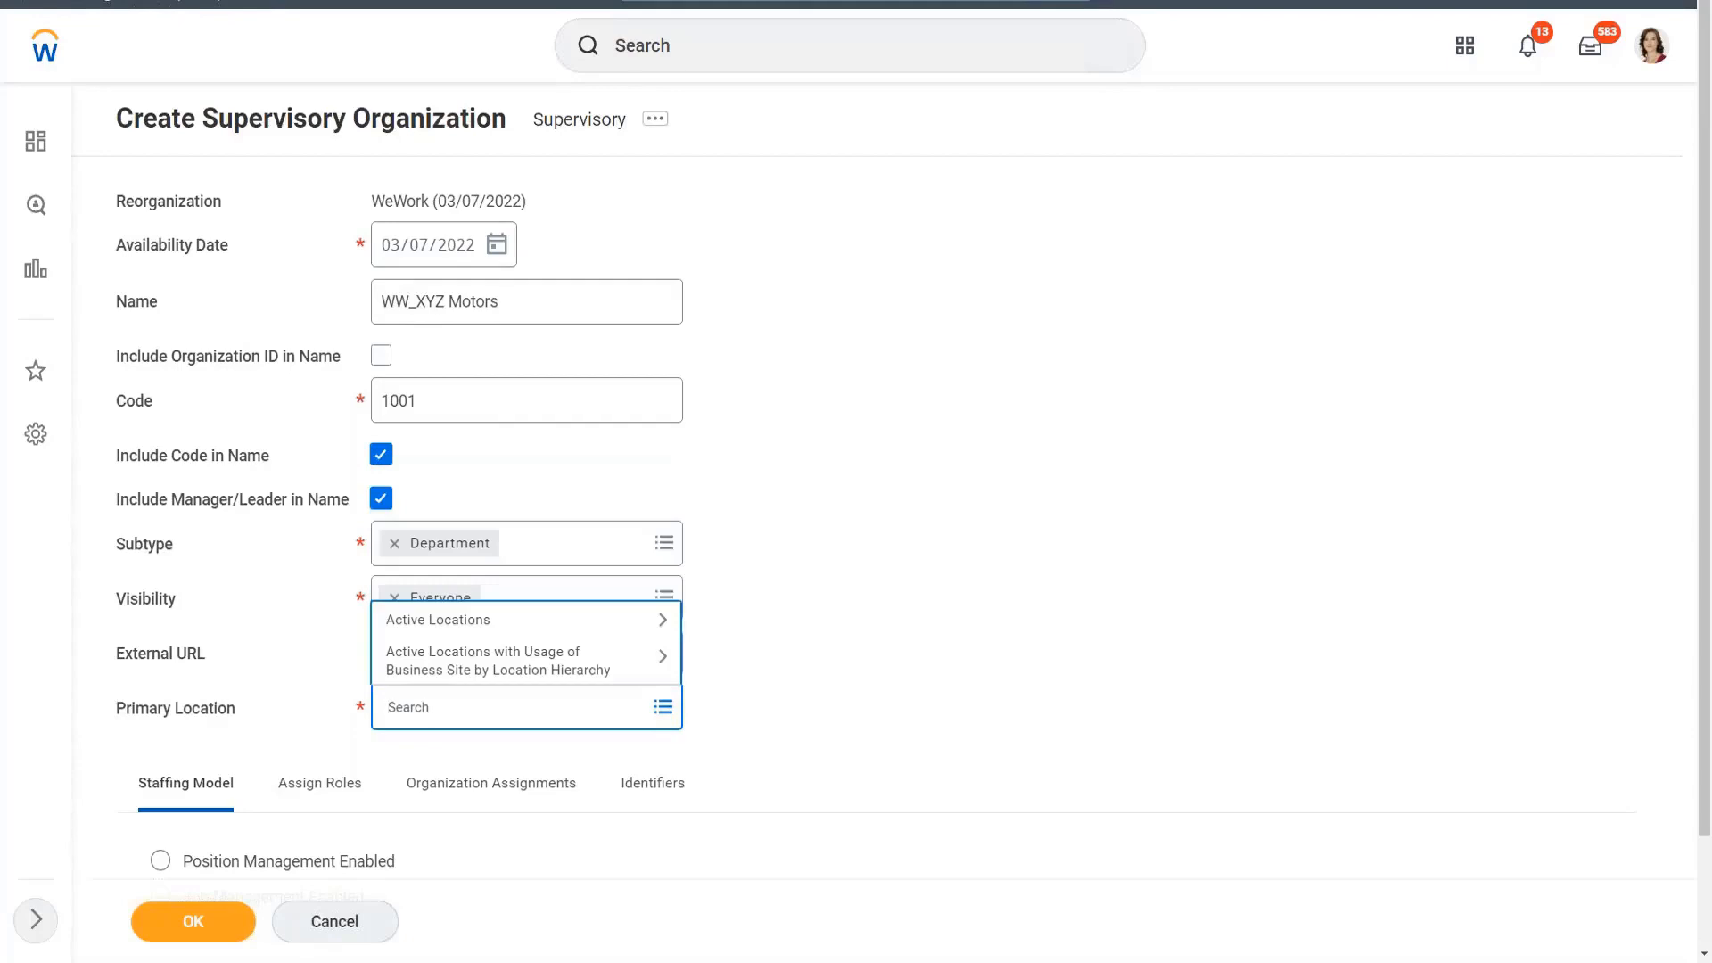
text(Chicago)
key(Return)
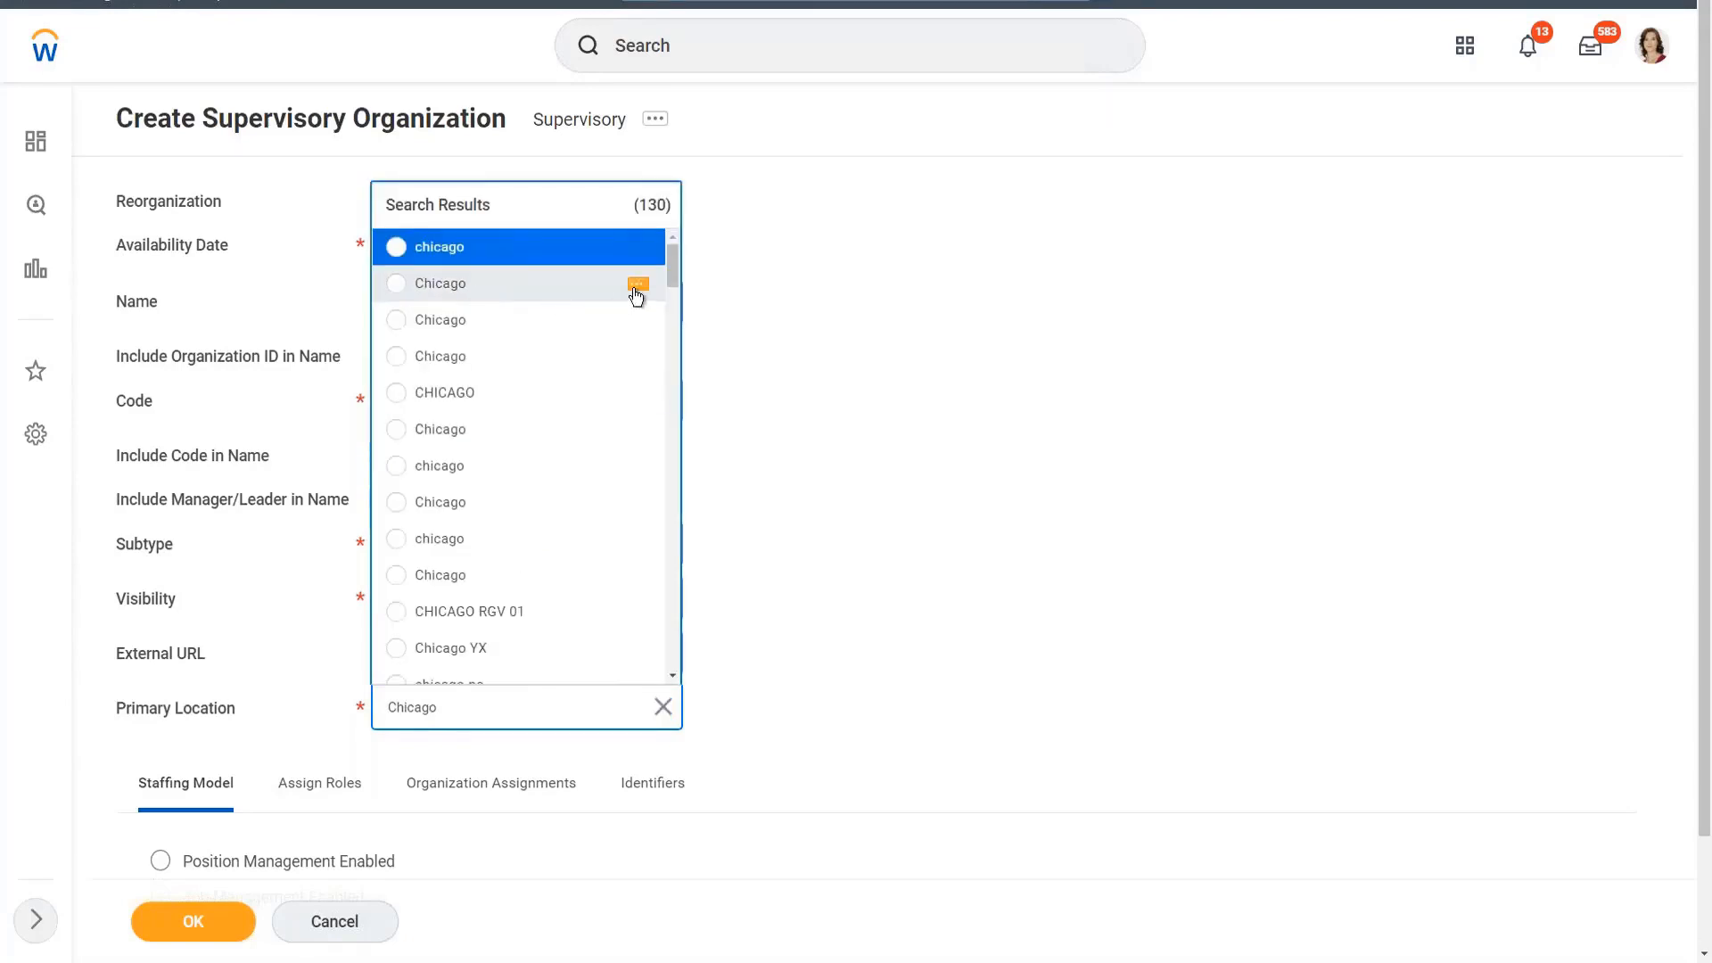
click(639, 286)
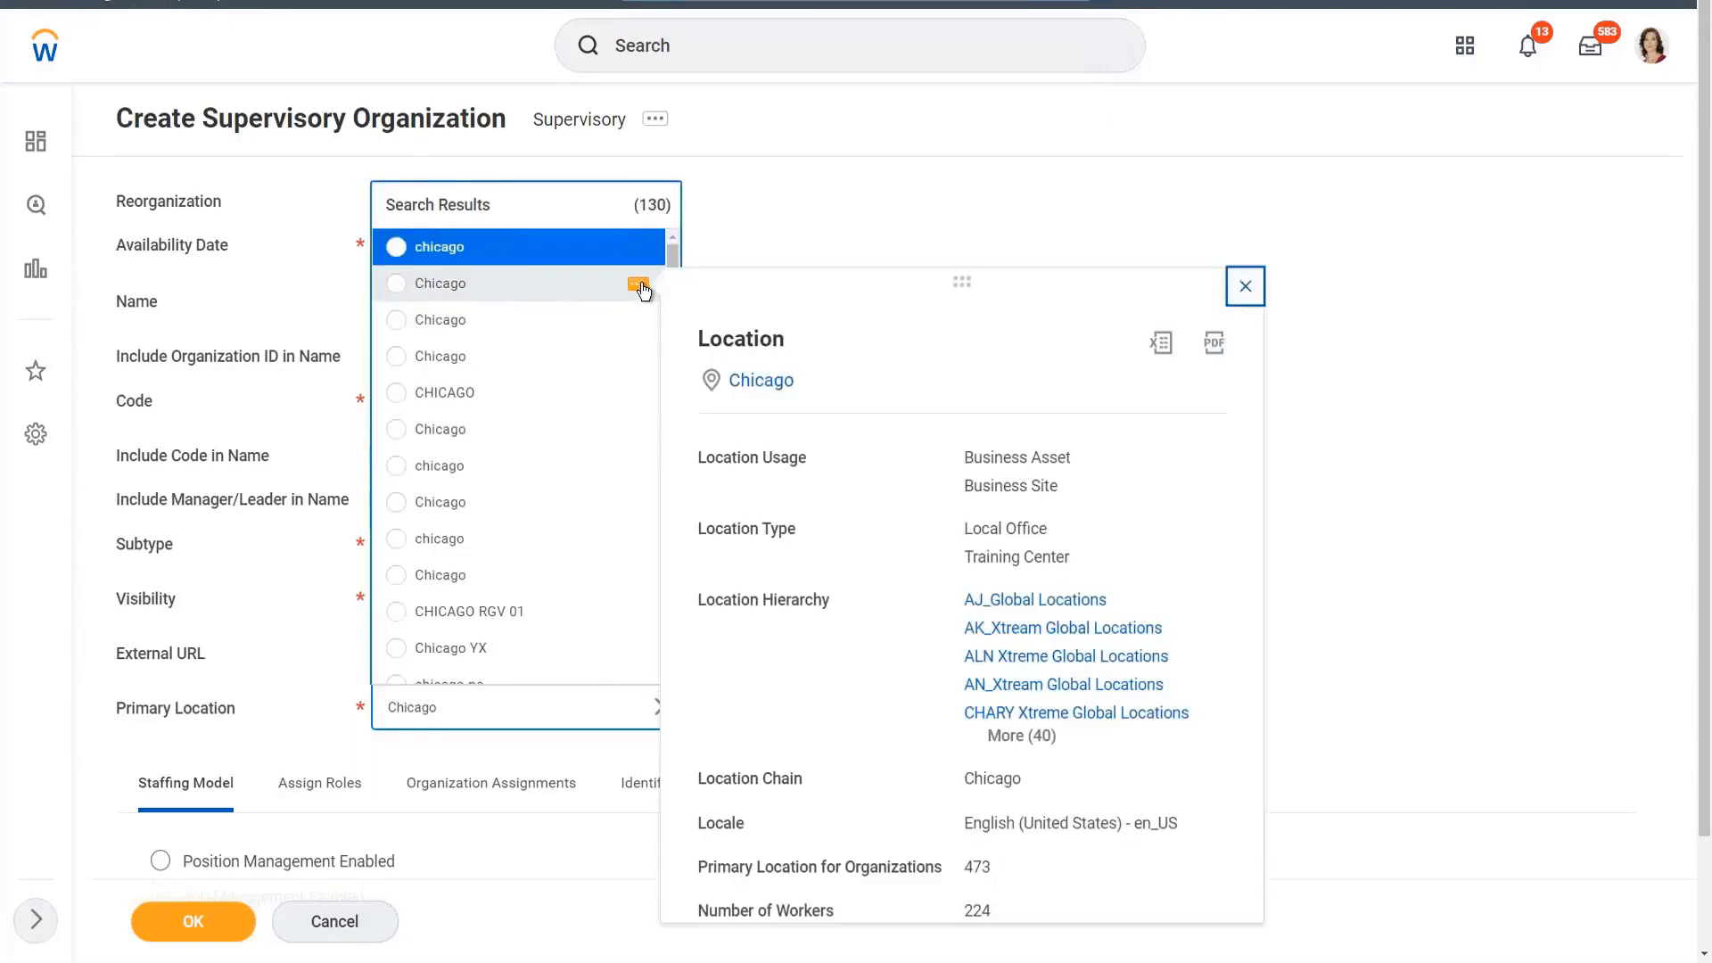
click(395, 284)
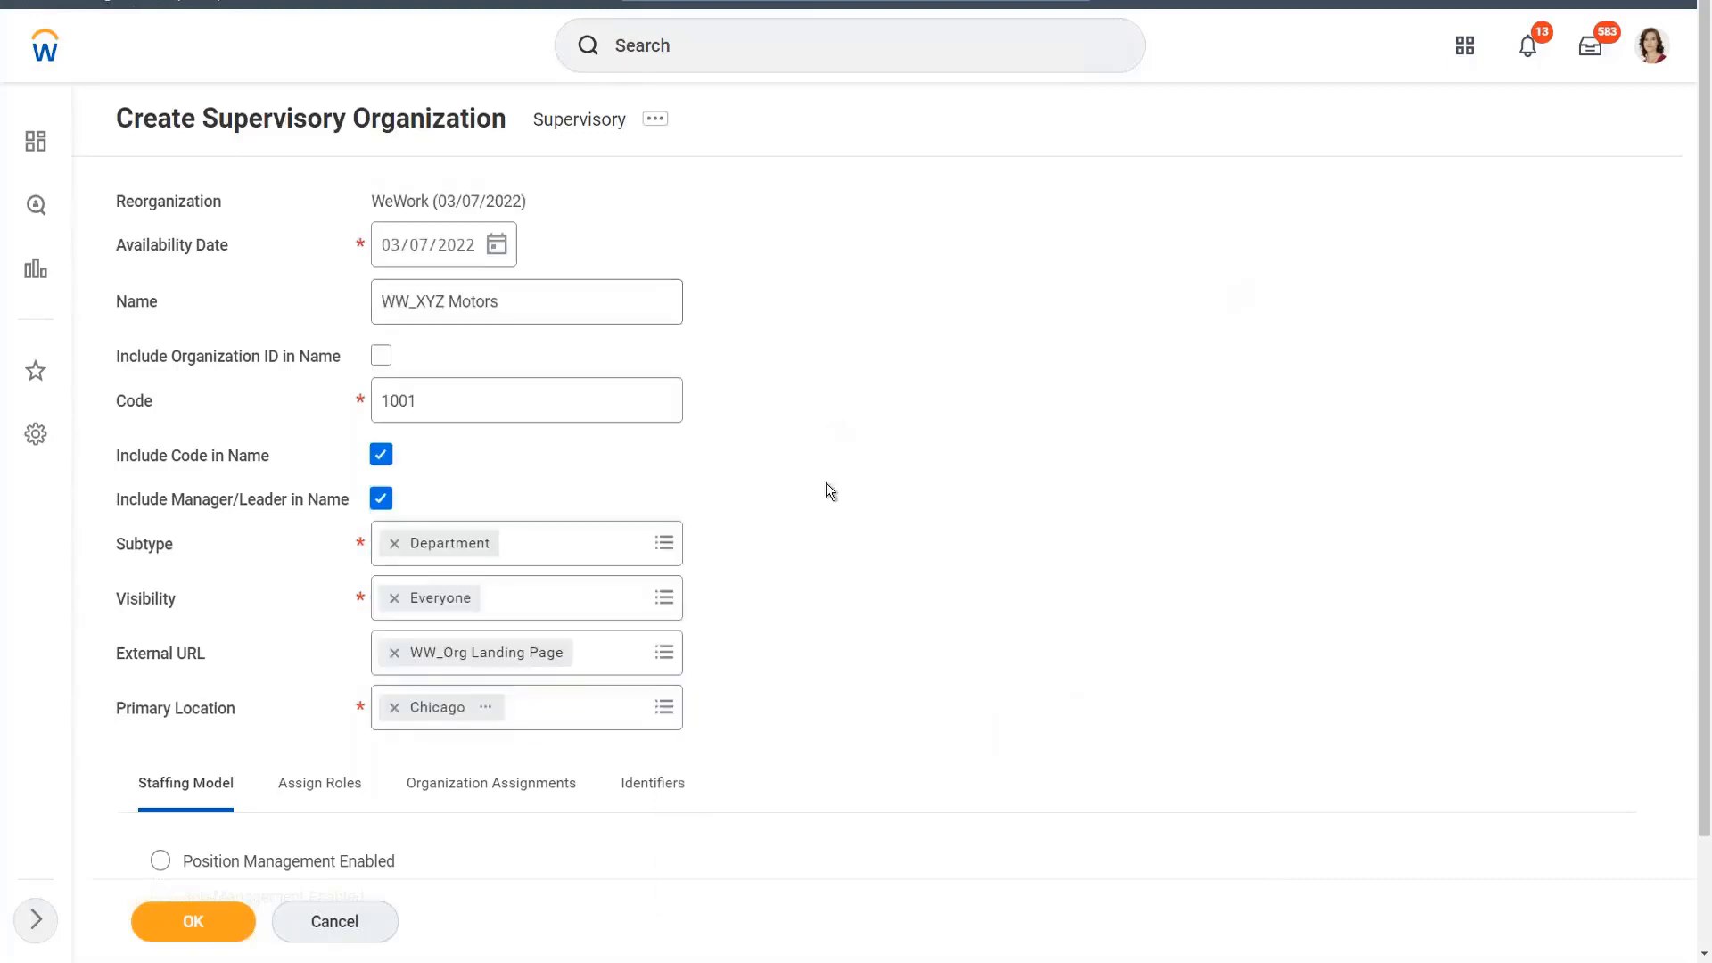